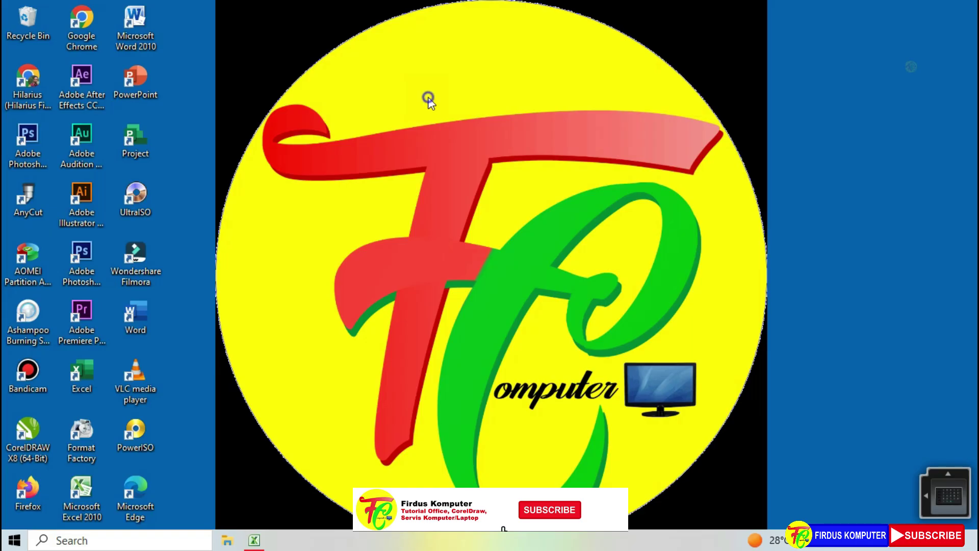
Refresh the desktop several times from its right-click menu
{"action": "right_click", "coordinate": [428, 98]}
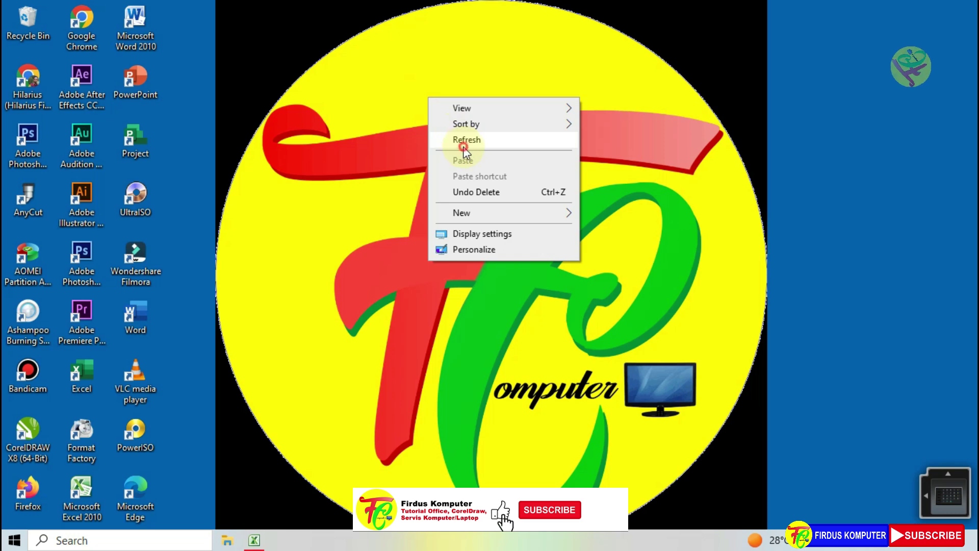
{"action": "left_click", "coordinate": [461, 145]}
{"action": "right_click", "coordinate": [403, 126]}
{"action": "left_click", "coordinate": [436, 167]}
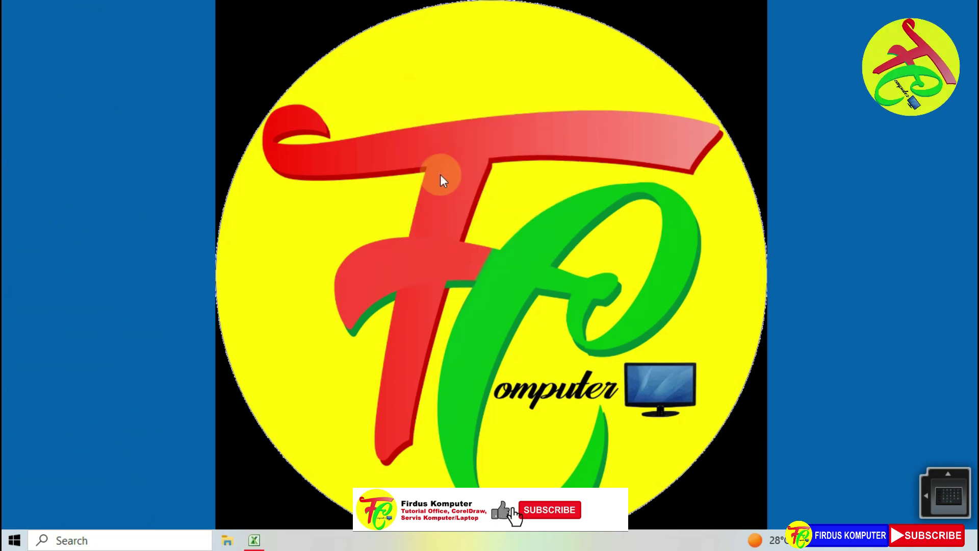
{"action": "right_click", "coordinate": [434, 157]}
{"action": "left_click", "coordinate": [464, 199]}
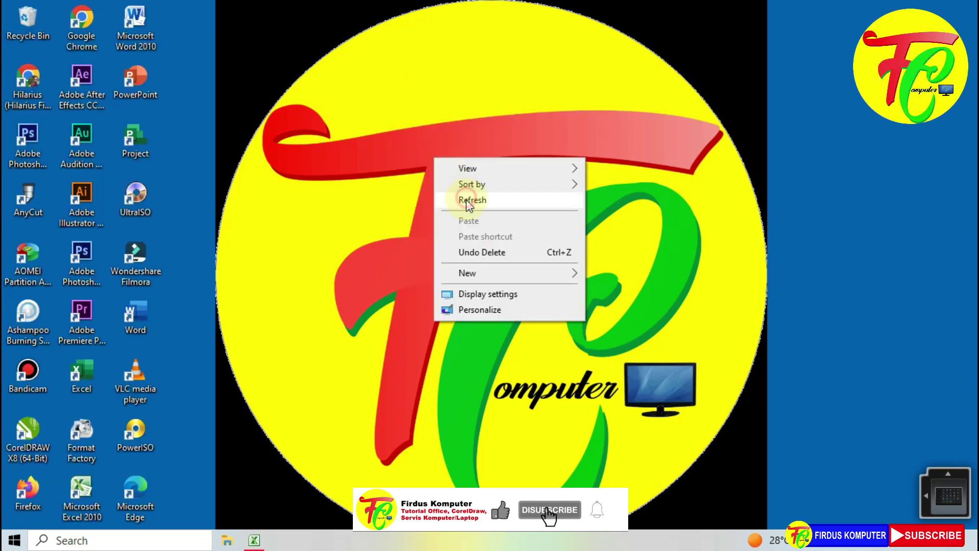
{"action": "right_click", "coordinate": [437, 152]}
{"action": "left_click", "coordinate": [477, 195]}
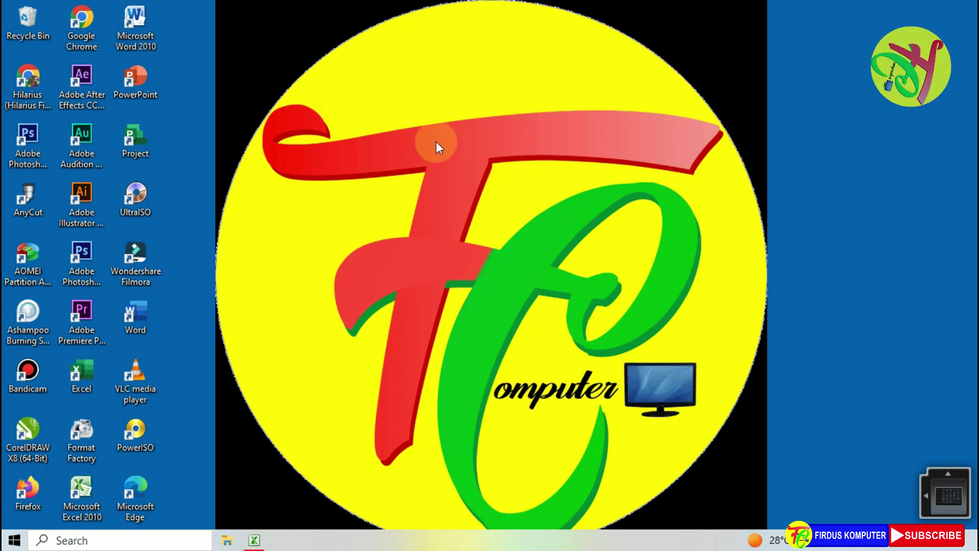
{"action": "right_click", "coordinate": [436, 142]}
{"action": "left_click", "coordinate": [467, 186]}
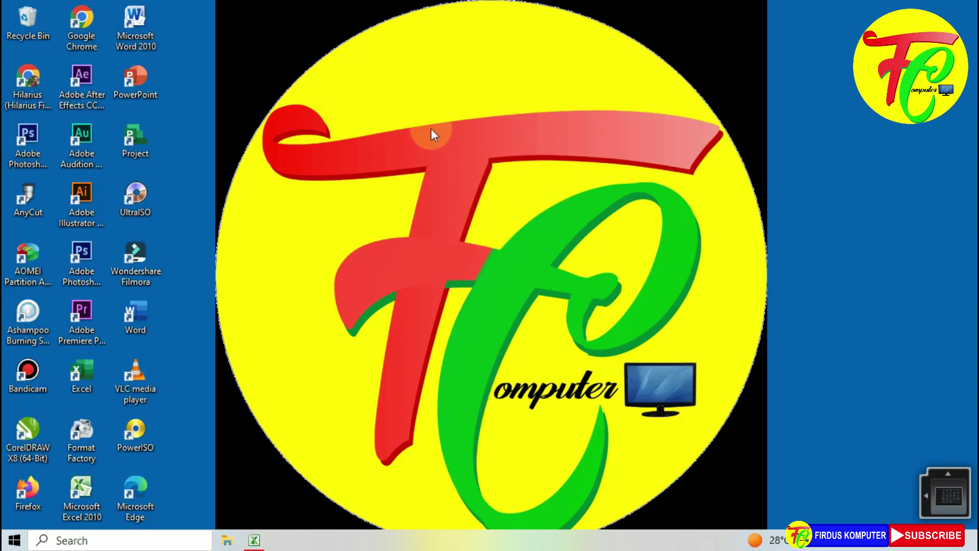
{"action": "right_click", "coordinate": [431, 127]}
{"action": "left_click", "coordinate": [458, 169]}
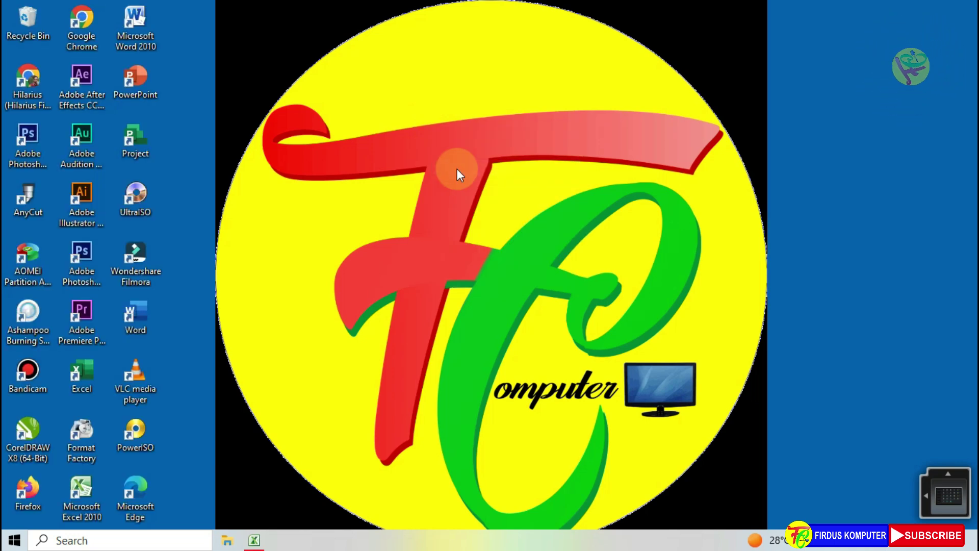
{"action": "right_click", "coordinate": [437, 139]}
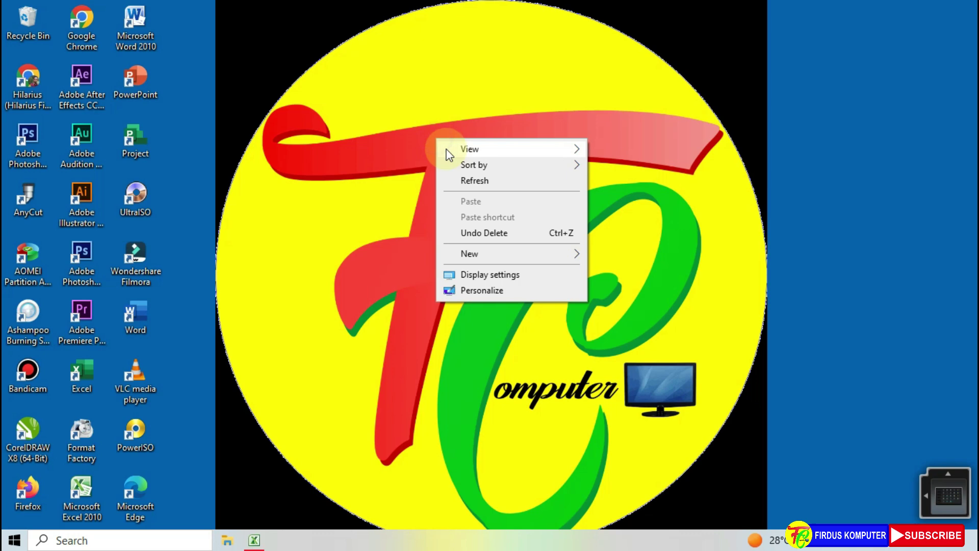
{"action": "left_click", "coordinate": [467, 181]}
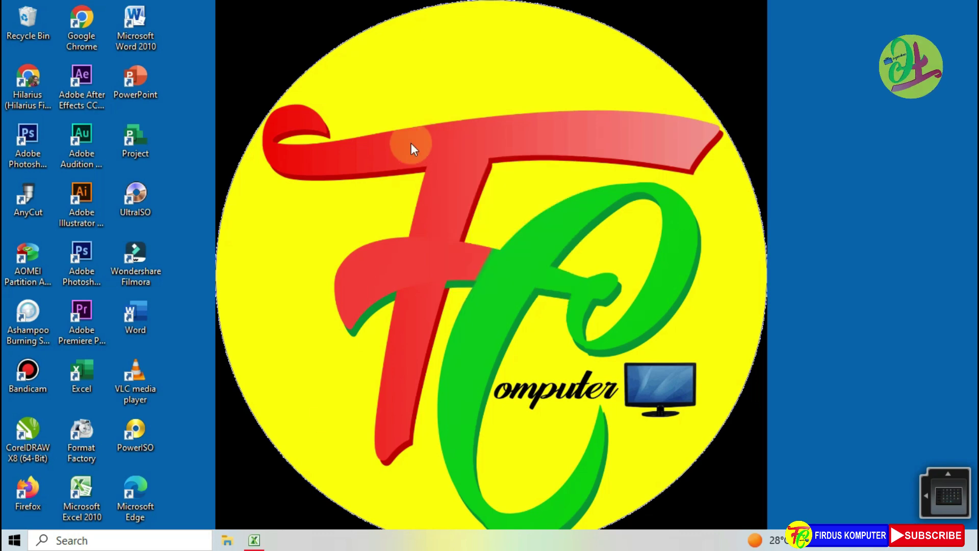
Restore the Excel workbook and review the DATA PENDUDUK title and its JENIS KELAMIN to PENDIDIKAN headers
{"action": "left_click", "coordinate": [256, 542]}
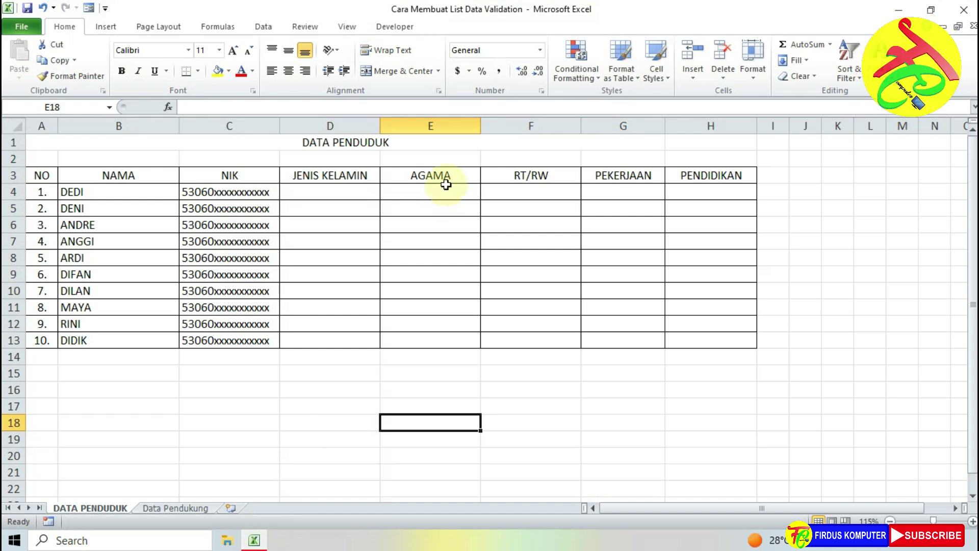
{"action": "left_click", "coordinate": [354, 145]}
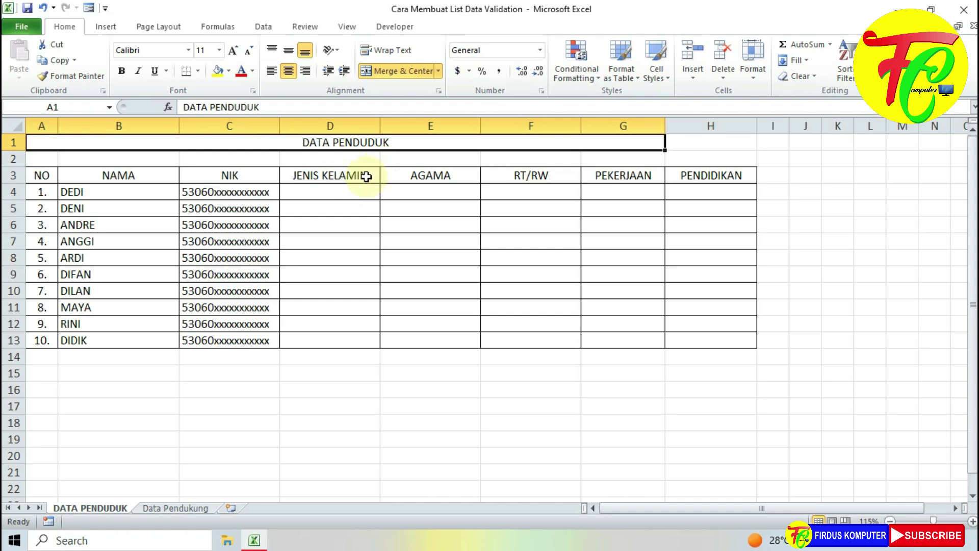
{"action": "left_click", "coordinate": [335, 177]}
{"action": "left_click", "coordinate": [424, 175]}
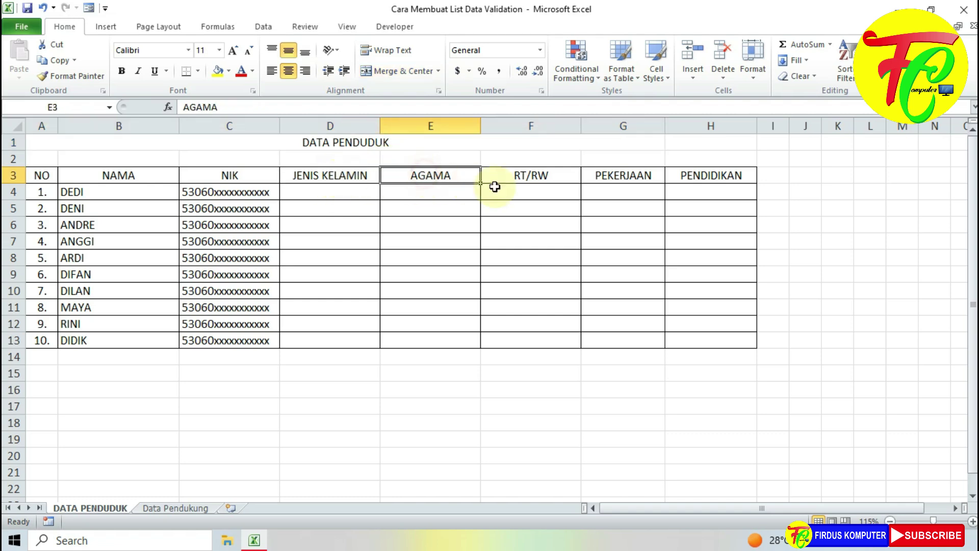
{"action": "left_click", "coordinate": [531, 178]}
{"action": "left_click", "coordinate": [619, 179]}
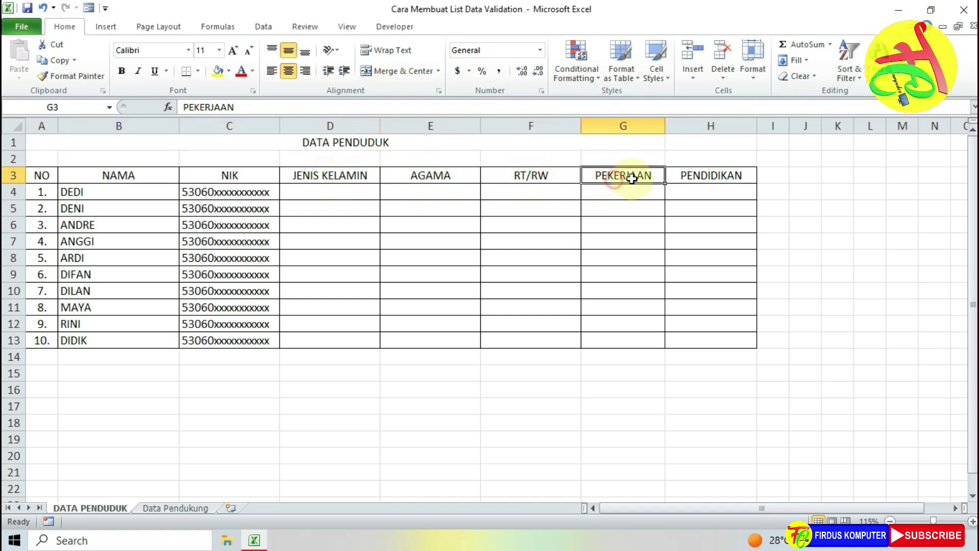
{"action": "left_click", "coordinate": [710, 176]}
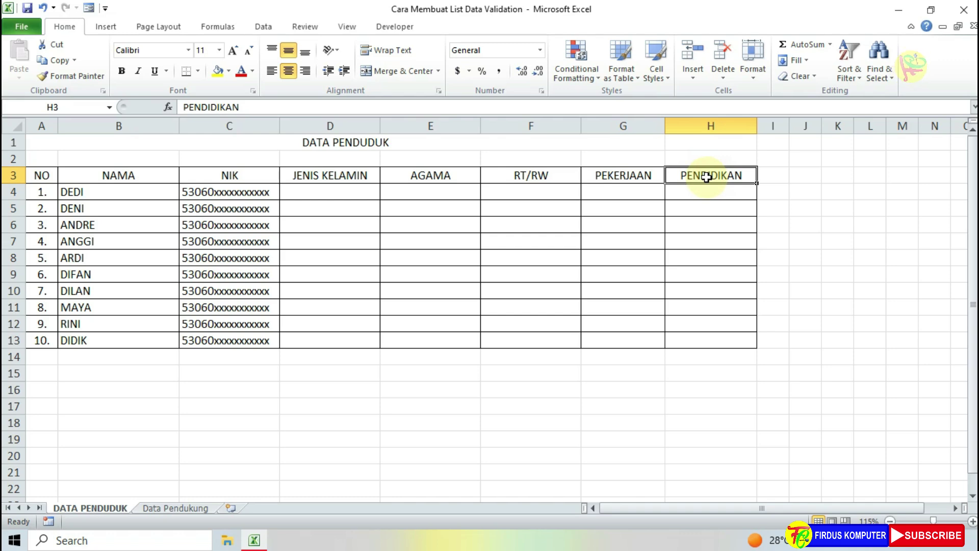
{"action": "left_click", "coordinate": [414, 143]}
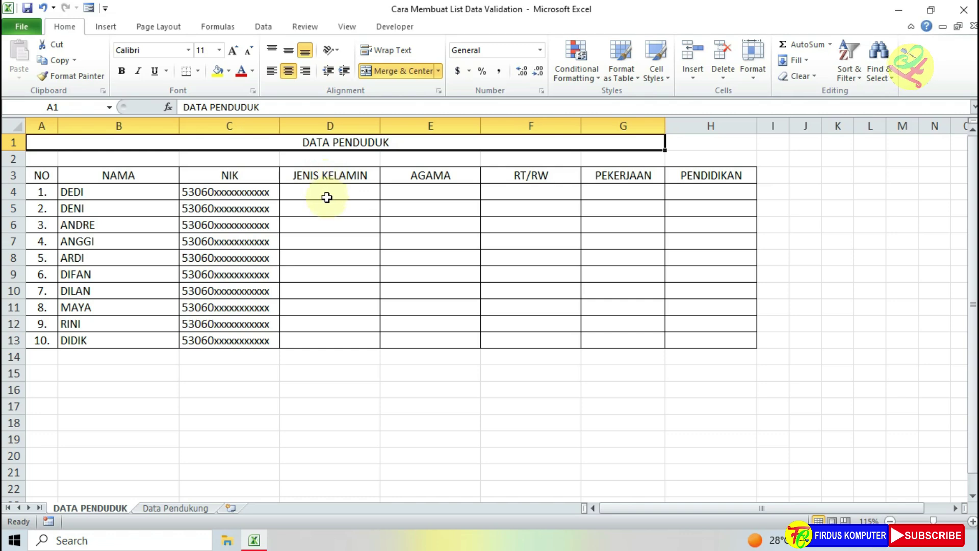
{"action": "left_click", "coordinate": [330, 190]}
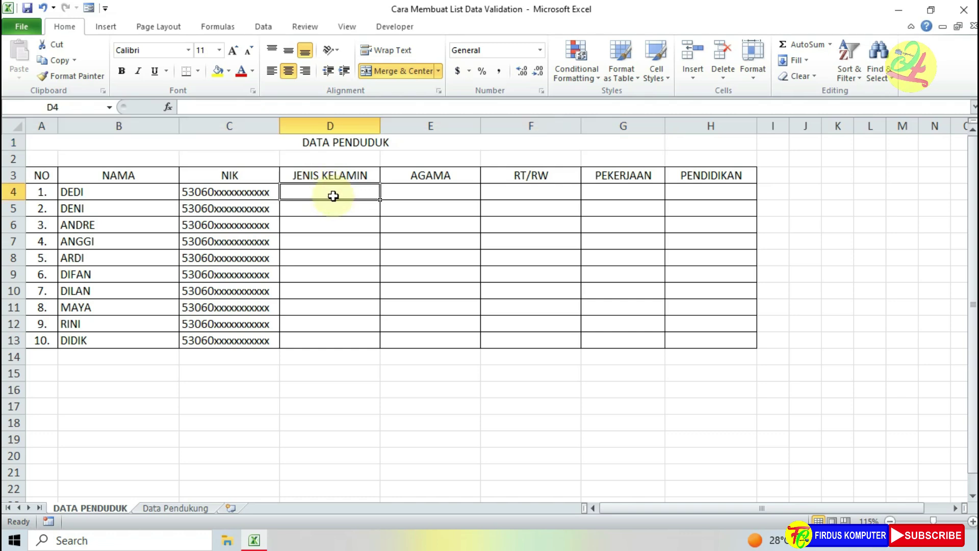
Select D4:D13 and bring up the Data Validation dialog for them
{"action": "left_click_drag", "start_coordinate": [333, 198], "coordinate": [352, 342]}
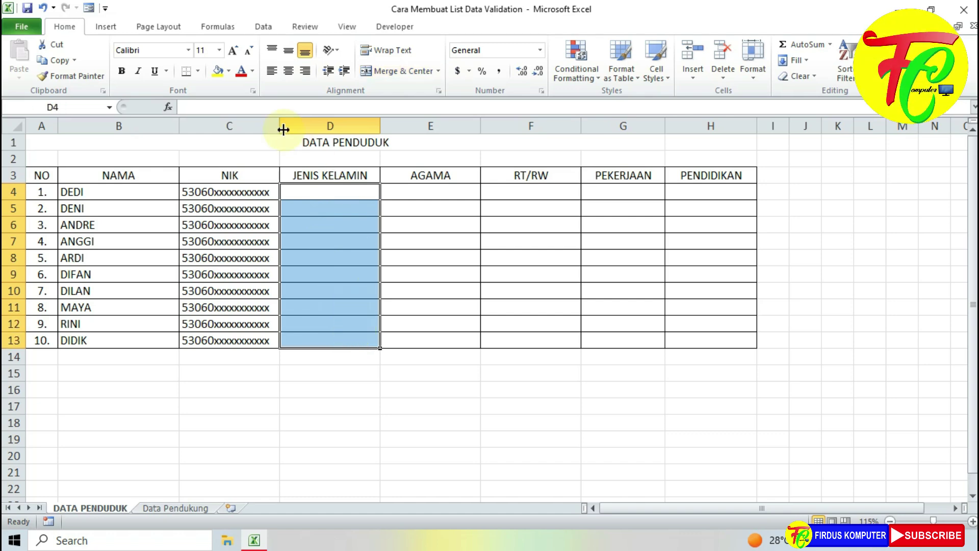
{"action": "left_click", "coordinate": [263, 28]}
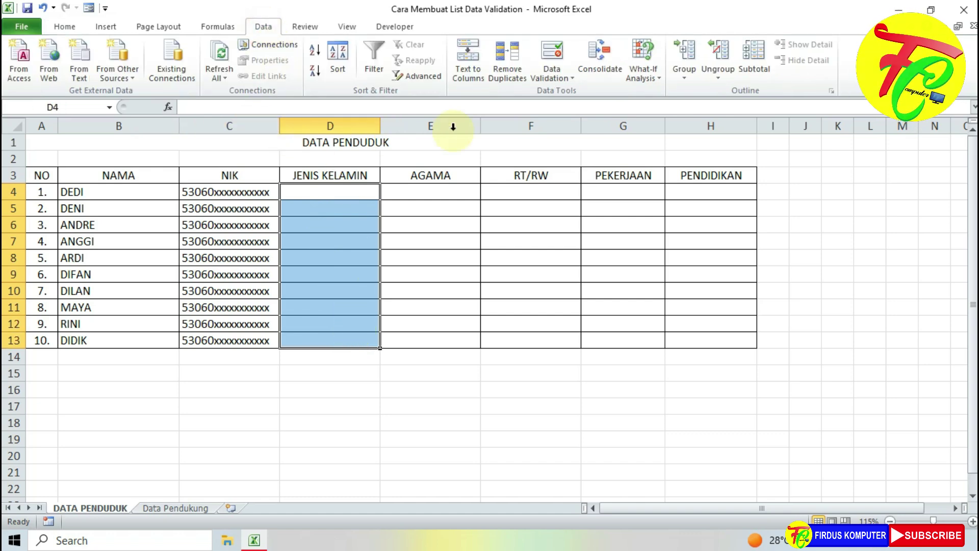
{"action": "left_click", "coordinate": [570, 79]}
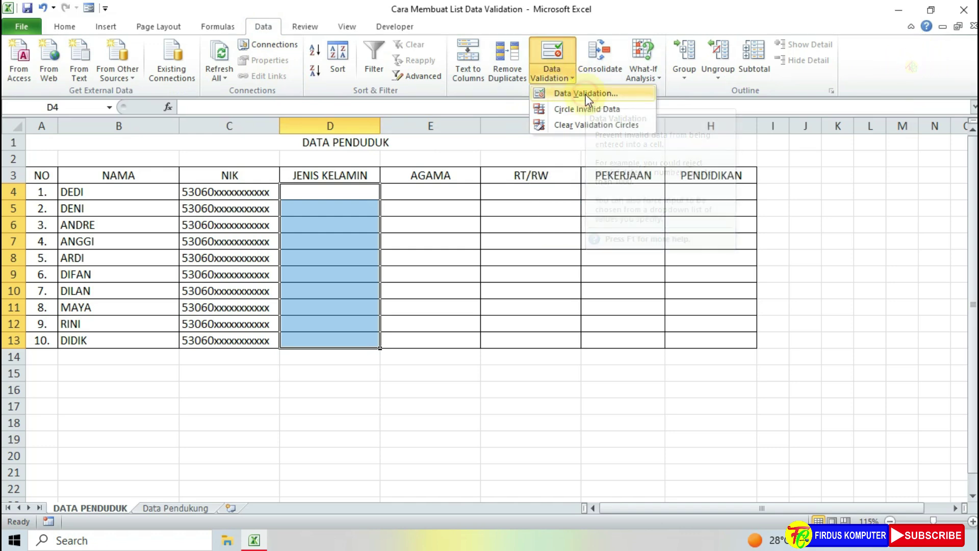
{"action": "left_click", "coordinate": [587, 95]}
{"action": "left_click_drag", "start_coordinate": [562, 157], "coordinate": [519, 134]}
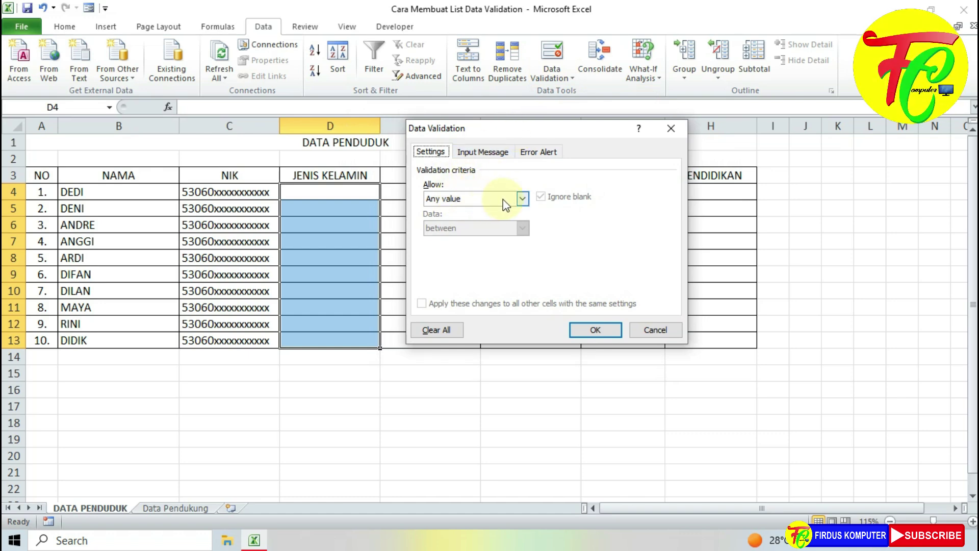
Restrict D4:D13 to a List validation with source LAKI-LAKI,PEREMPUAN
{"action": "left_click", "coordinate": [522, 199]}
{"action": "left_click", "coordinate": [466, 236]}
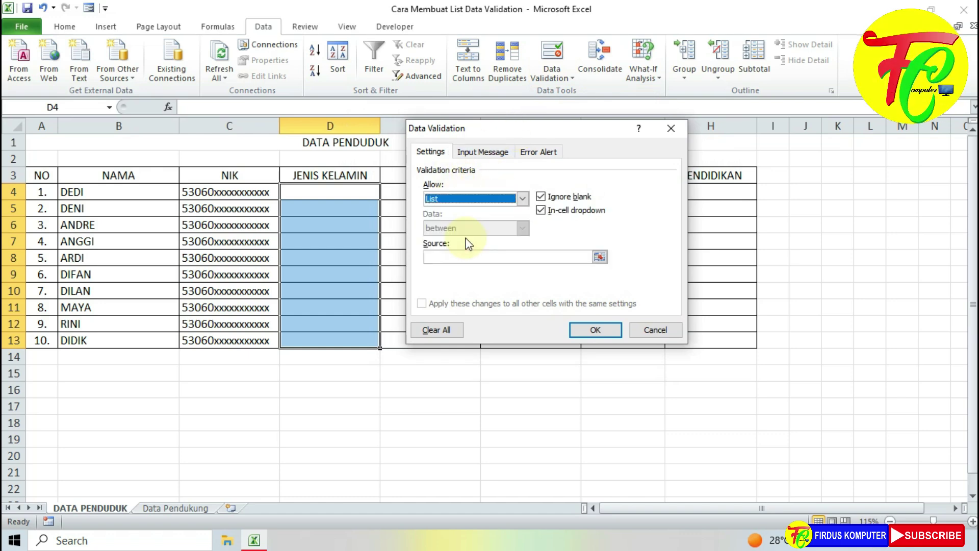
{"action": "left_click", "coordinate": [491, 260]}
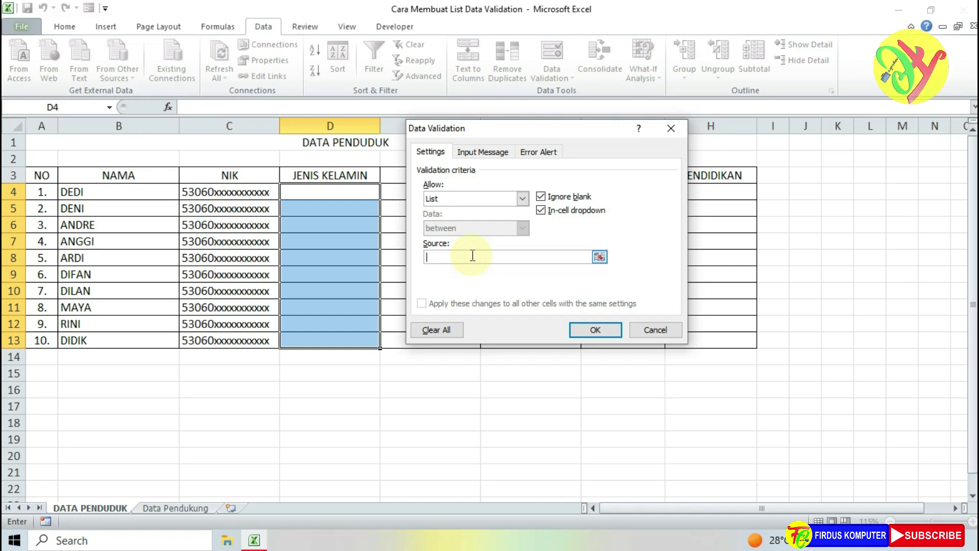
{"action": "type", "text": "LAKI-"}
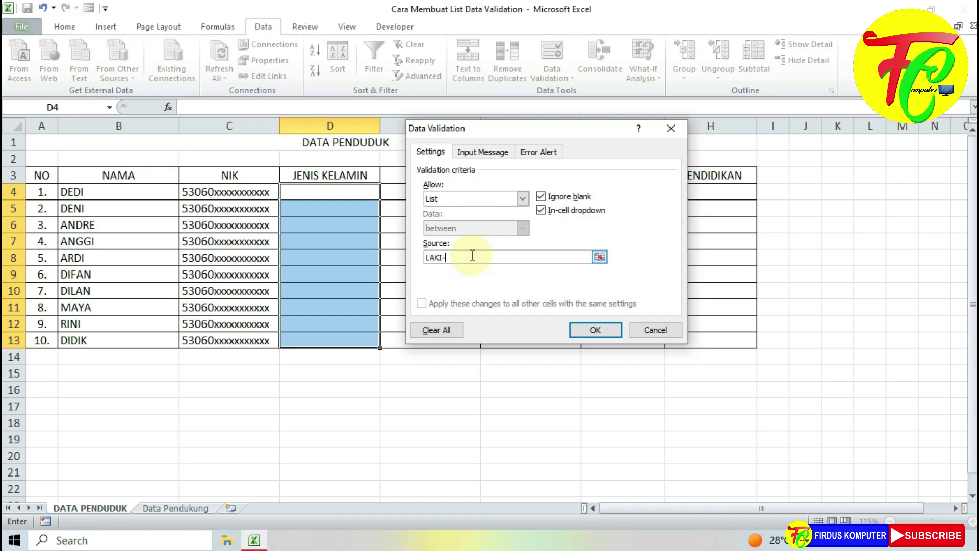
{"action": "type", "text": "LAKI,"}
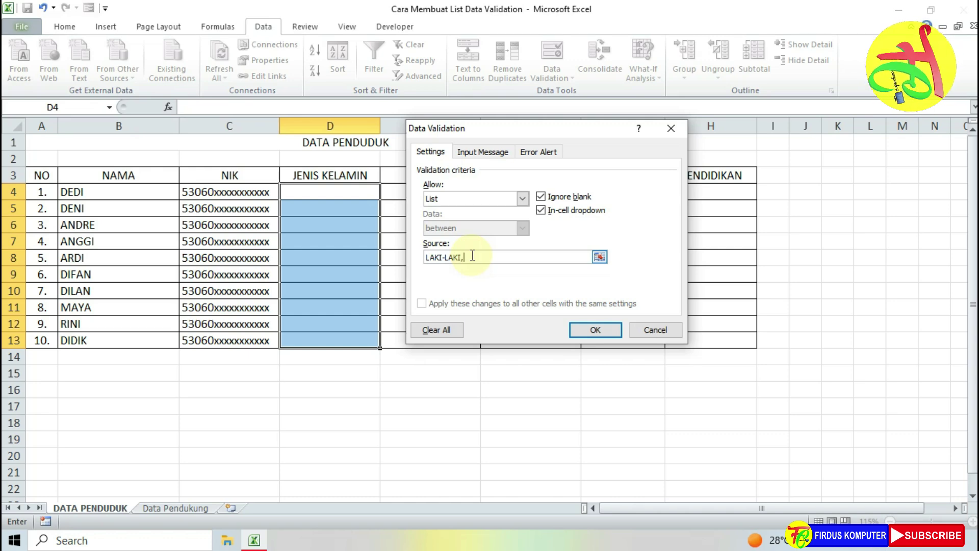
{"action": "type", "text": "PEREMPUAN"}
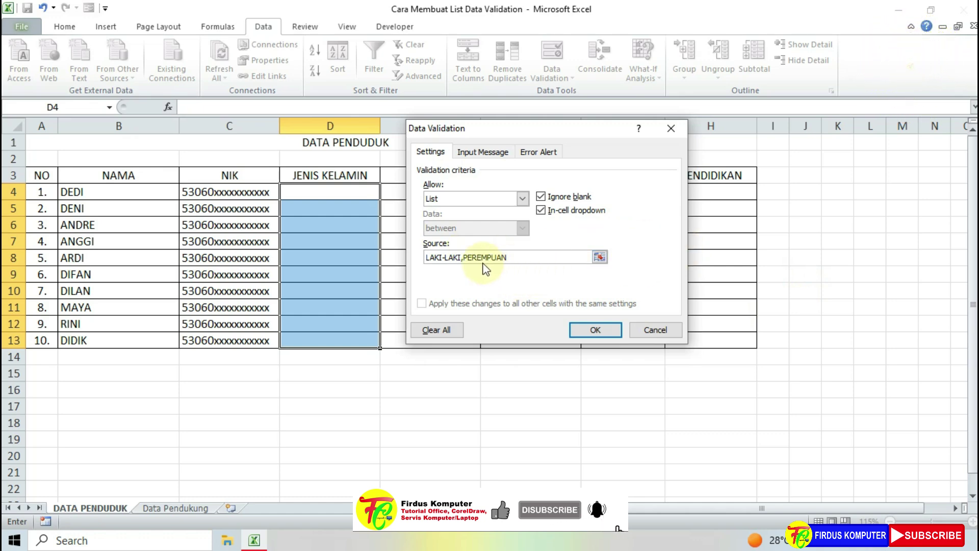
{"action": "left_click", "coordinate": [518, 261]}
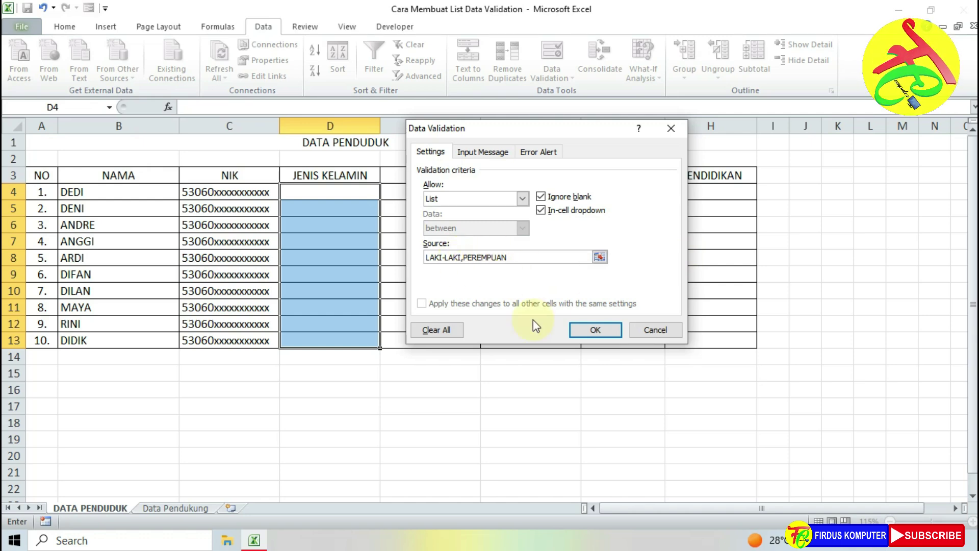
{"action": "left_click", "coordinate": [590, 332]}
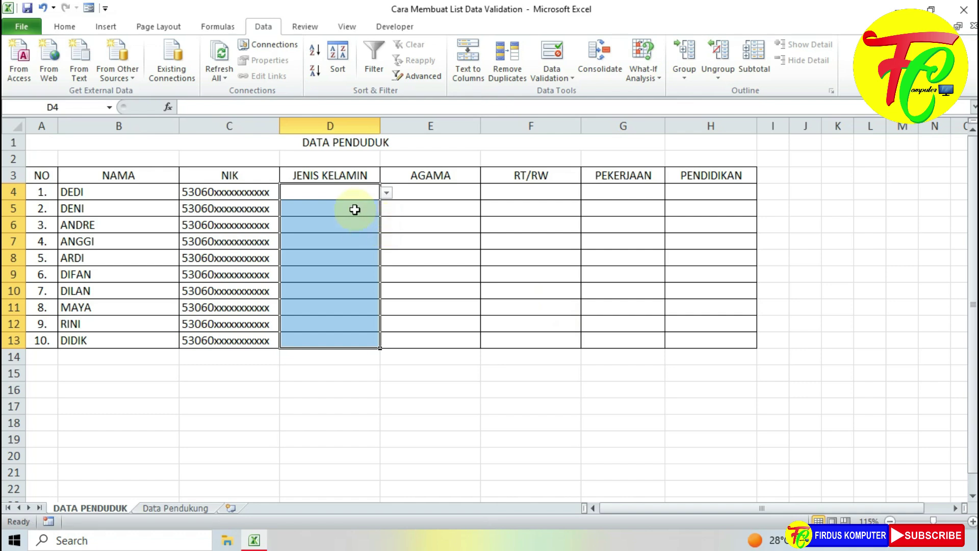
Choose LAKI-LAKI for D4, D5, D6 and D8, and PEREMPUAN for D7, from the dropdowns
{"action": "left_click", "coordinate": [346, 192]}
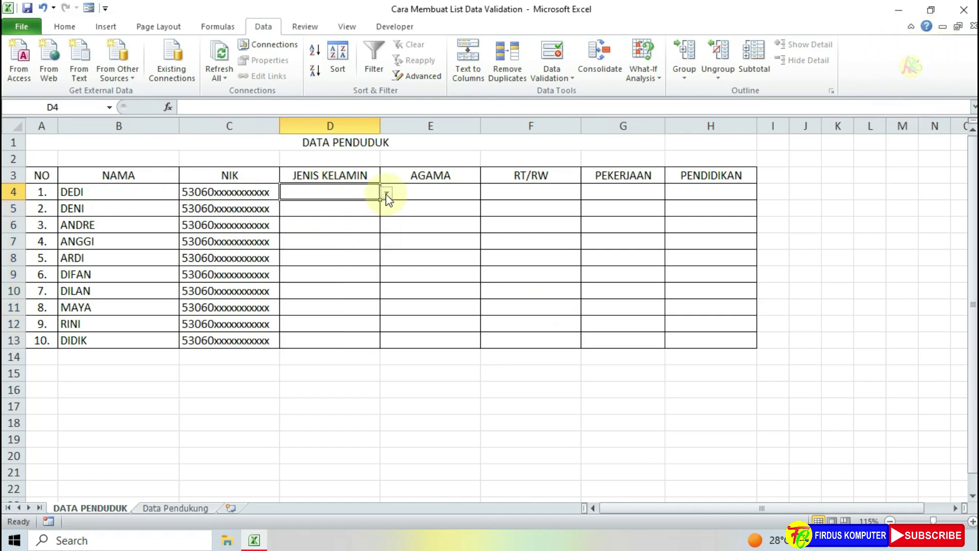
{"action": "left_click", "coordinate": [387, 193]}
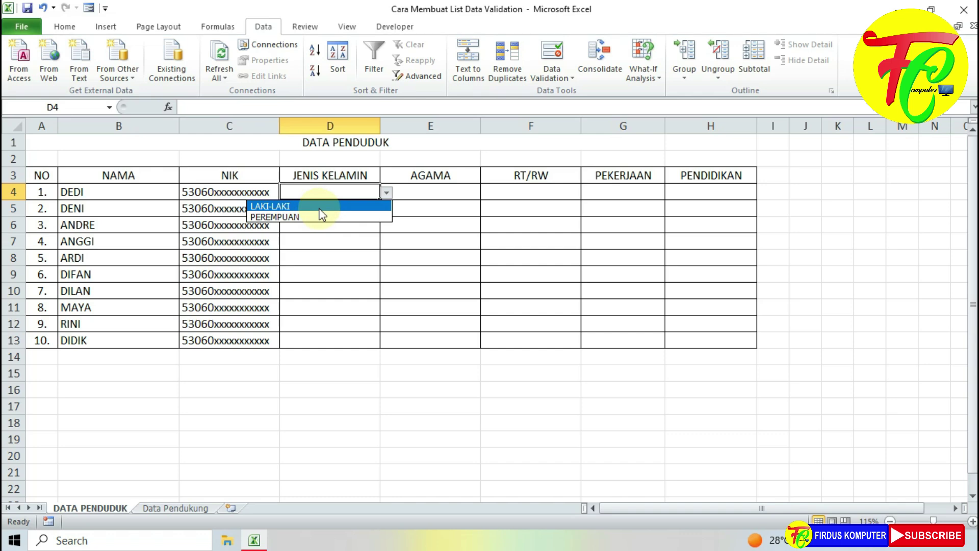
{"action": "left_click", "coordinate": [319, 209]}
{"action": "left_click", "coordinate": [337, 210]}
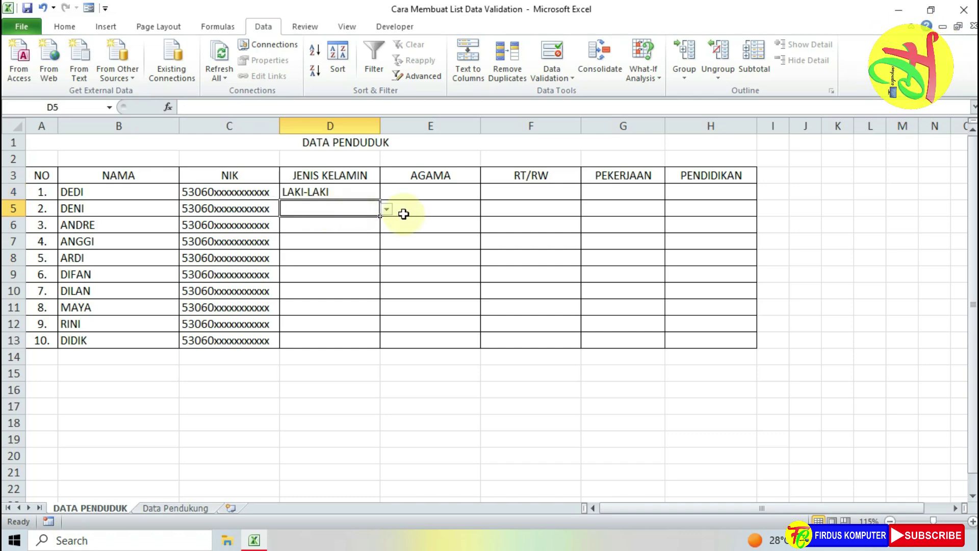
{"action": "left_click", "coordinate": [388, 210]}
{"action": "left_click", "coordinate": [357, 223]}
{"action": "left_click", "coordinate": [381, 237]}
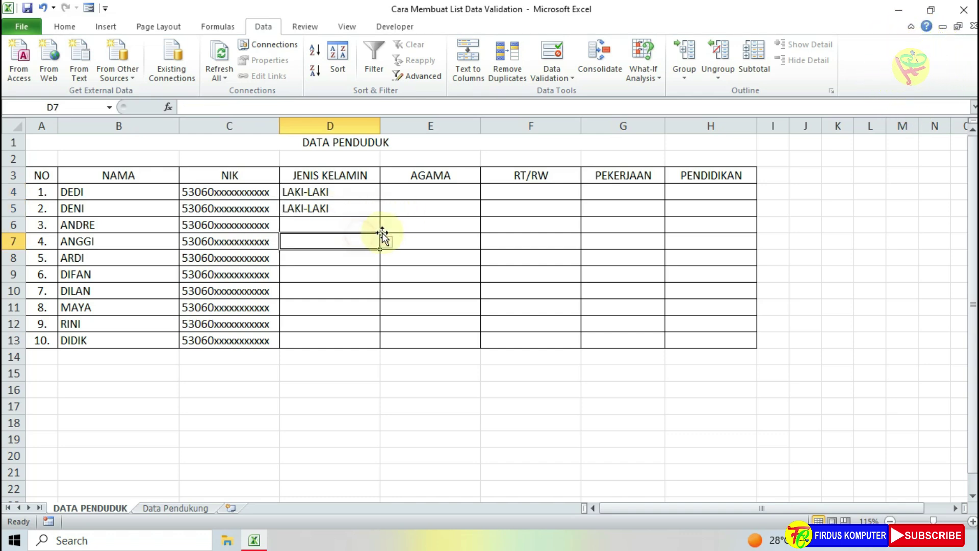
{"action": "left_click", "coordinate": [367, 224]}
{"action": "left_click", "coordinate": [388, 225]}
{"action": "left_click", "coordinate": [359, 236]}
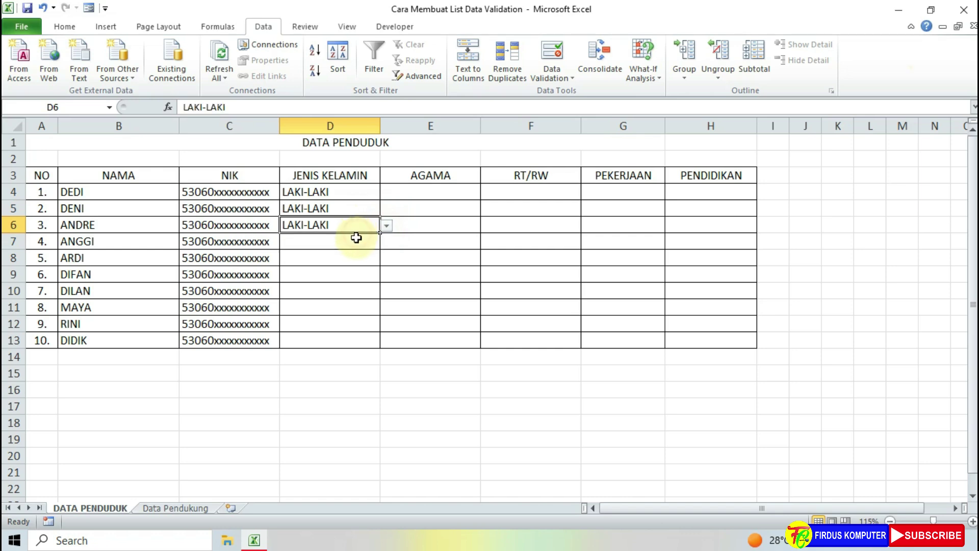
{"action": "left_click", "coordinate": [356, 242]}
{"action": "left_click", "coordinate": [387, 243]}
{"action": "left_click", "coordinate": [369, 266]}
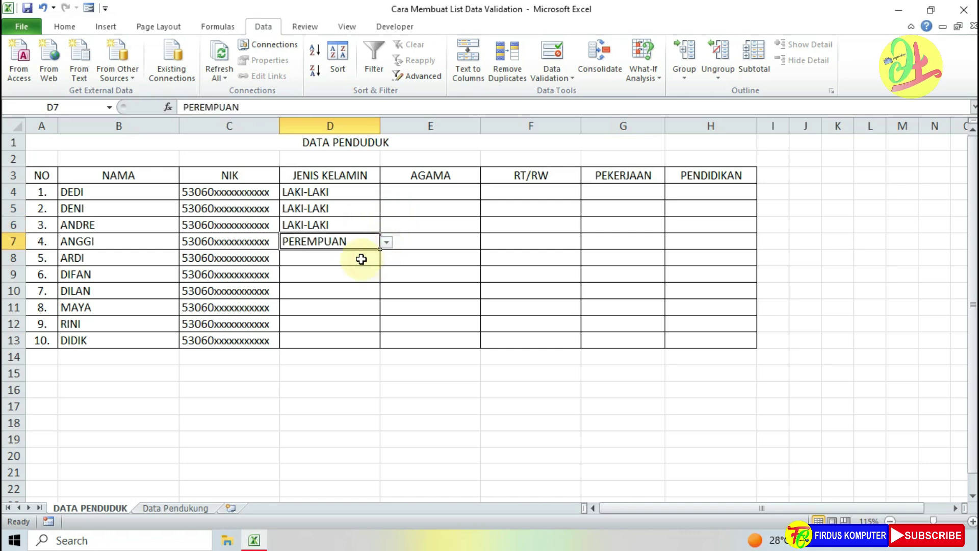
{"action": "left_click", "coordinate": [351, 253]}
{"action": "left_click", "coordinate": [388, 260]}
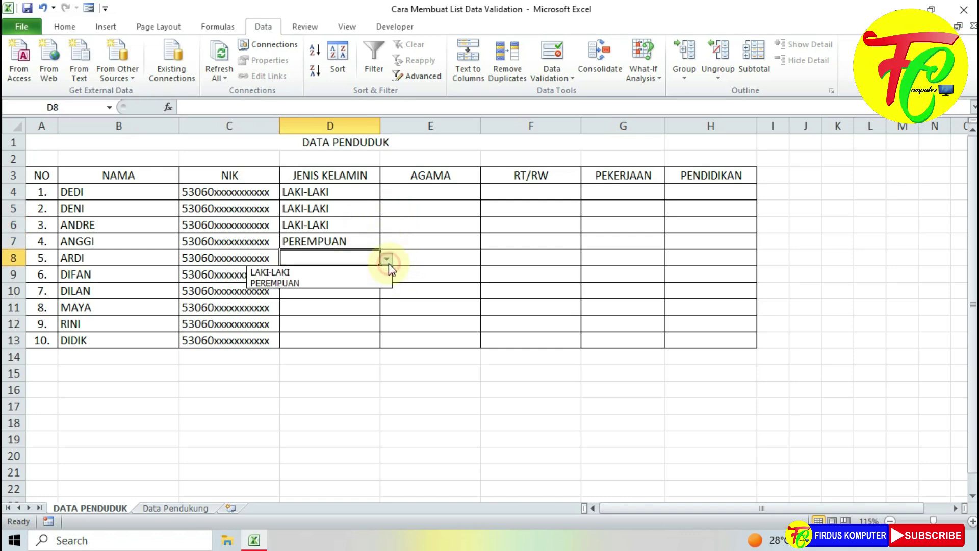
{"action": "left_click", "coordinate": [349, 272]}
Choose LAKI-LAKI for D9, D10 and D13, and PEREMPUAN for D11 and D12
{"action": "left_click", "coordinate": [367, 276]}
{"action": "left_click", "coordinate": [387, 275]}
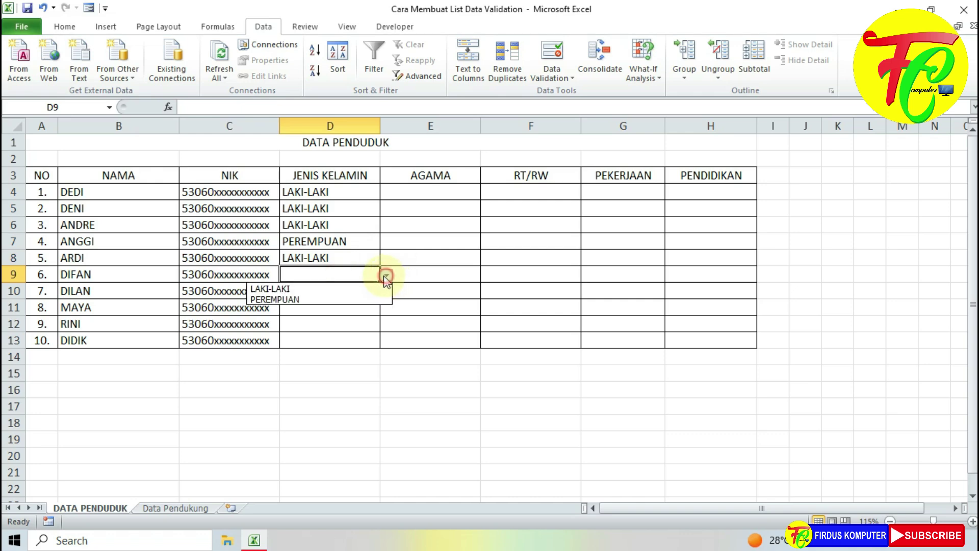
{"action": "left_click", "coordinate": [360, 290]}
{"action": "left_click", "coordinate": [345, 304]}
{"action": "left_click", "coordinate": [350, 289]}
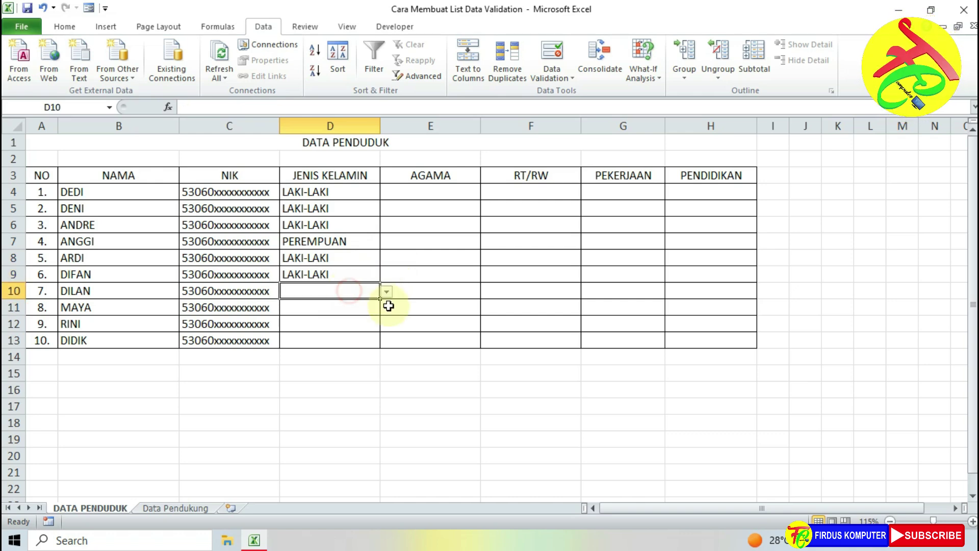
{"action": "left_click", "coordinate": [387, 292]}
{"action": "left_click", "coordinate": [343, 305]}
{"action": "left_click", "coordinate": [345, 308]}
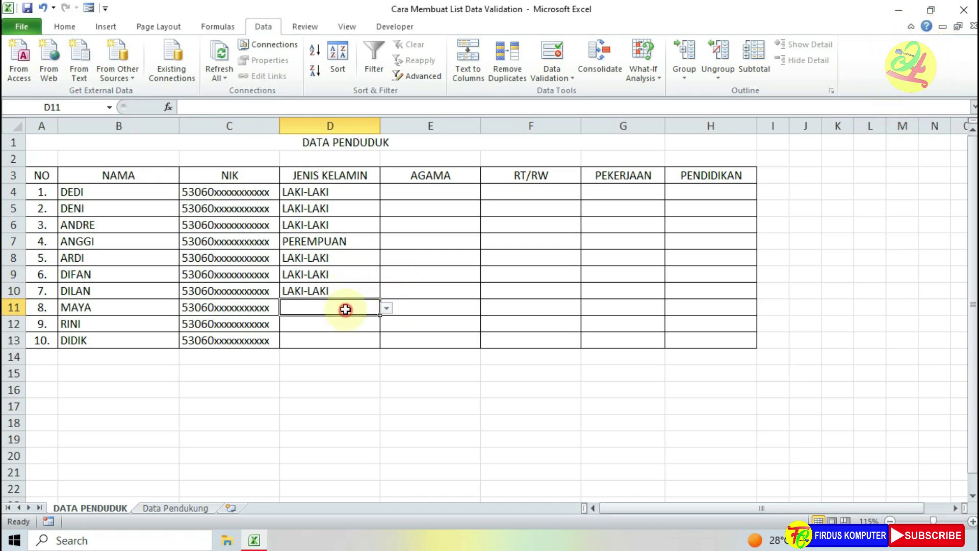
{"action": "left_click", "coordinate": [386, 309]}
{"action": "left_click", "coordinate": [327, 331]}
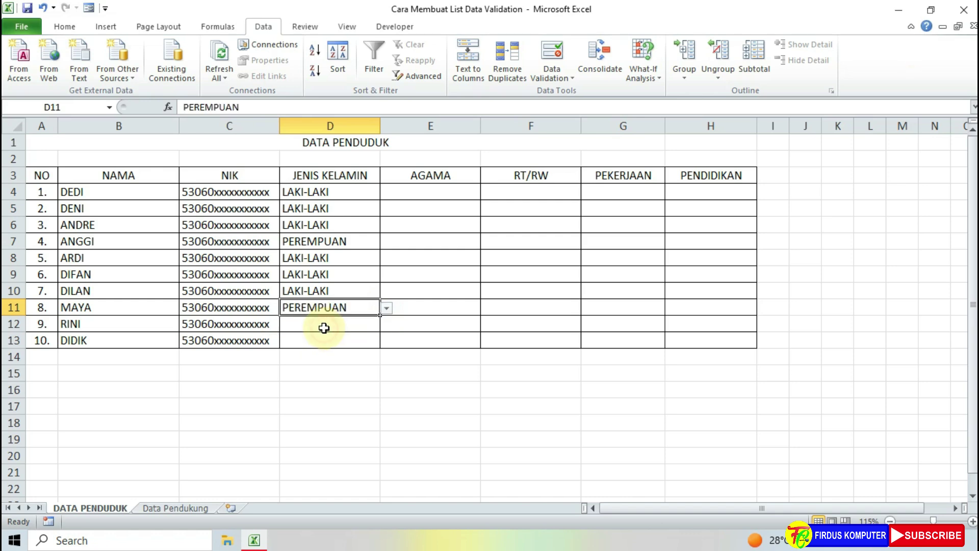
{"action": "left_click", "coordinate": [325, 321]}
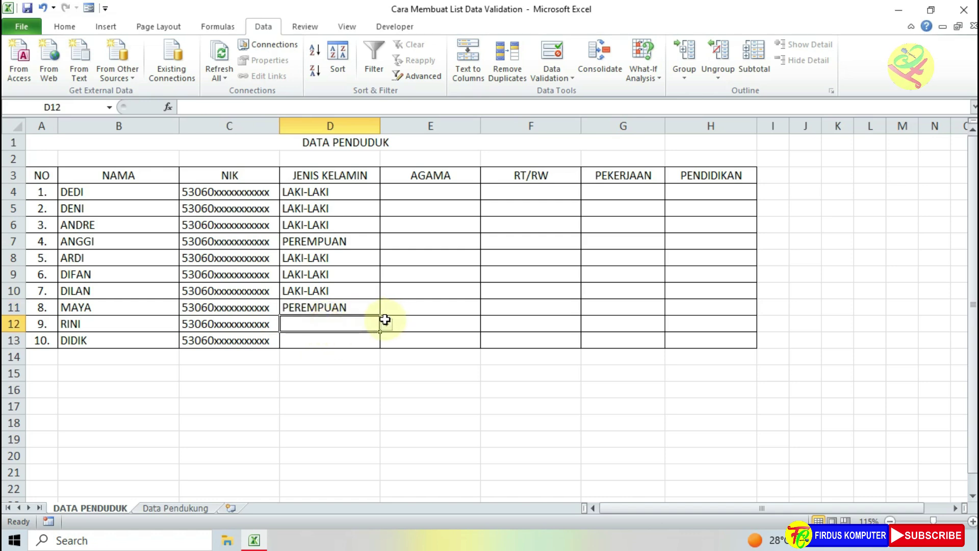
{"action": "left_click", "coordinate": [385, 319]}
{"action": "left_click", "coordinate": [324, 347]}
{"action": "left_click", "coordinate": [346, 340]}
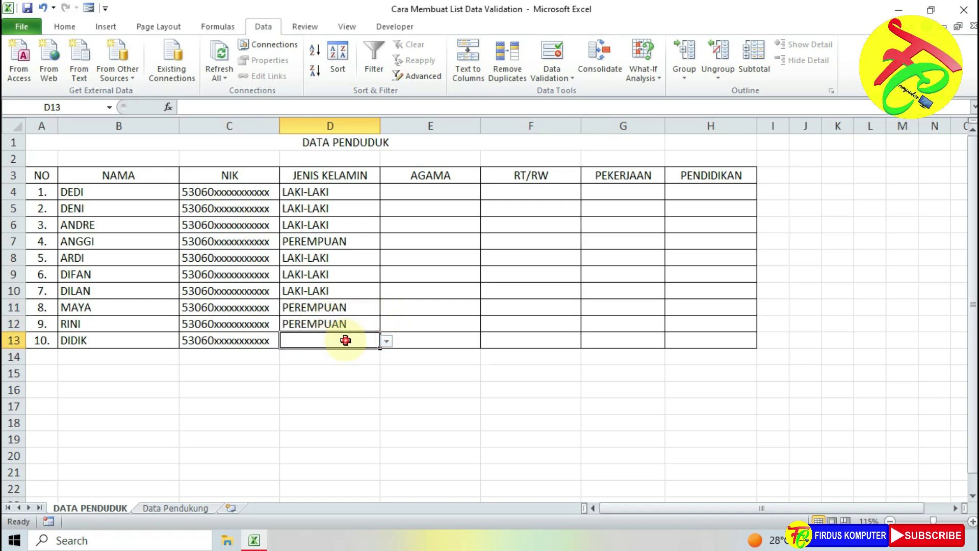
{"action": "left_click", "coordinate": [387, 340]}
{"action": "left_click", "coordinate": [348, 353]}
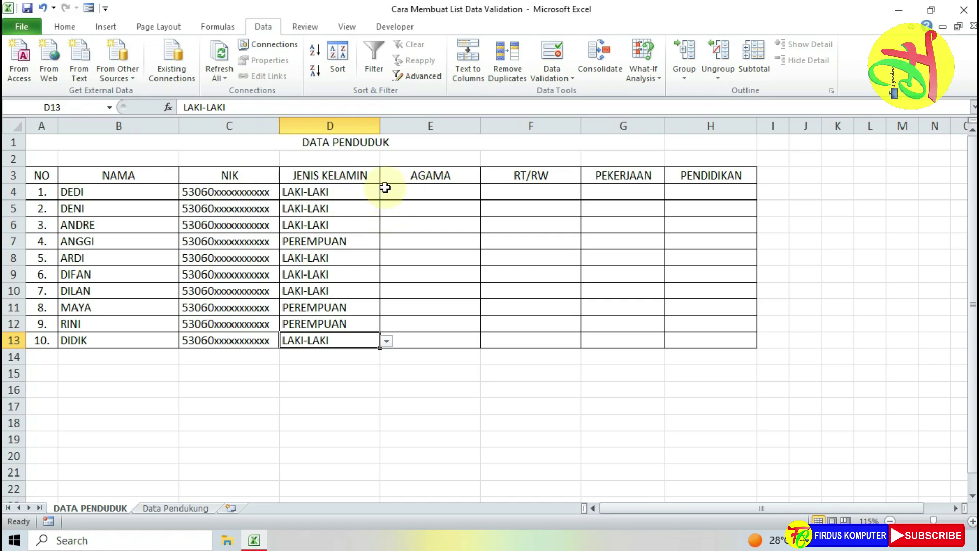
{"action": "left_click", "coordinate": [414, 190]}
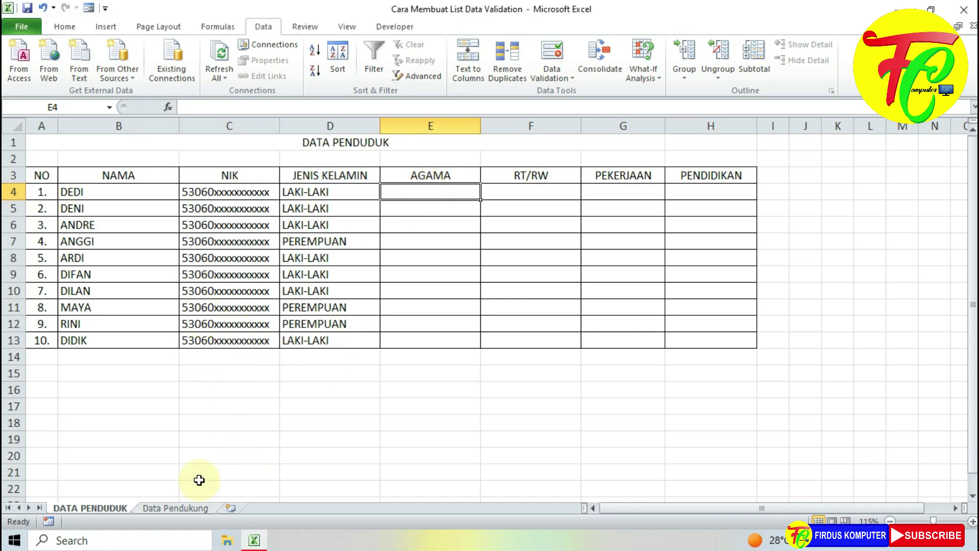
{"action": "left_click", "coordinate": [177, 508]}
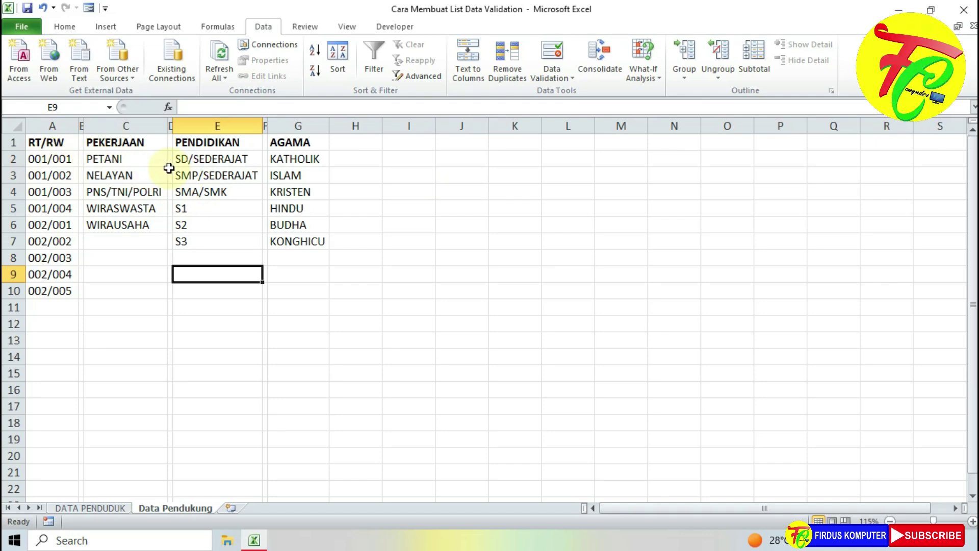
{"action": "left_click", "coordinate": [115, 510]}
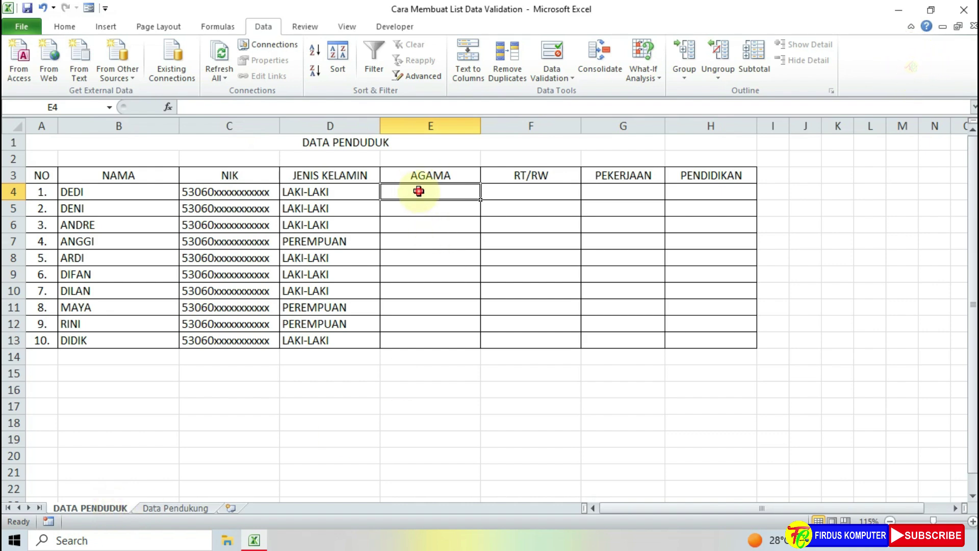
Select the AGAMA cells E4:E13 and set their Data Validation to allow a List
{"action": "left_click_drag", "start_coordinate": [420, 203], "coordinate": [420, 340]}
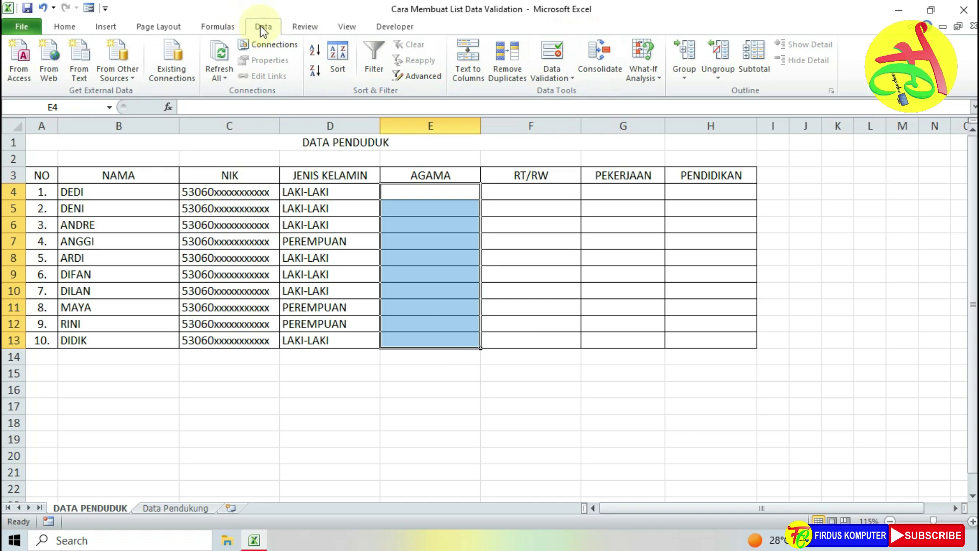
{"action": "left_click", "coordinate": [564, 78]}
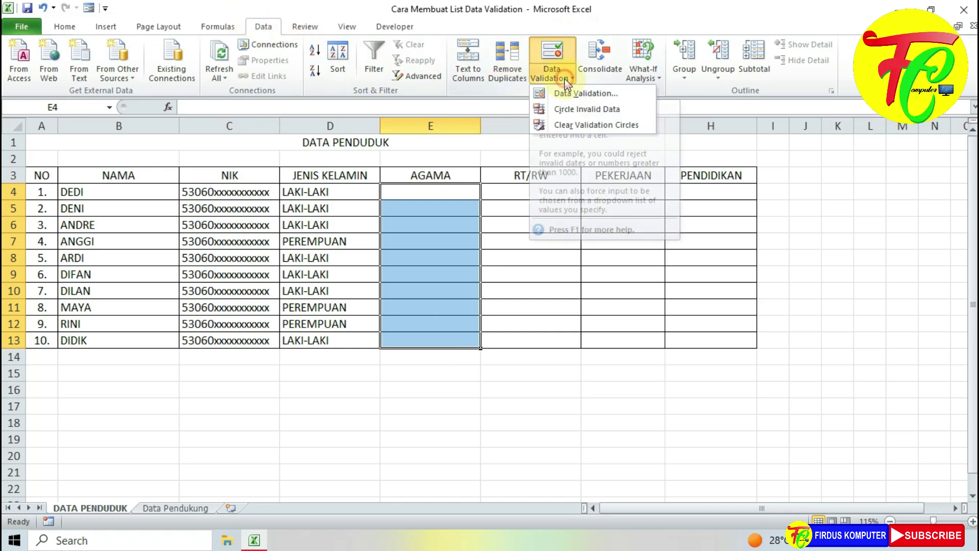
{"action": "left_click", "coordinate": [587, 93]}
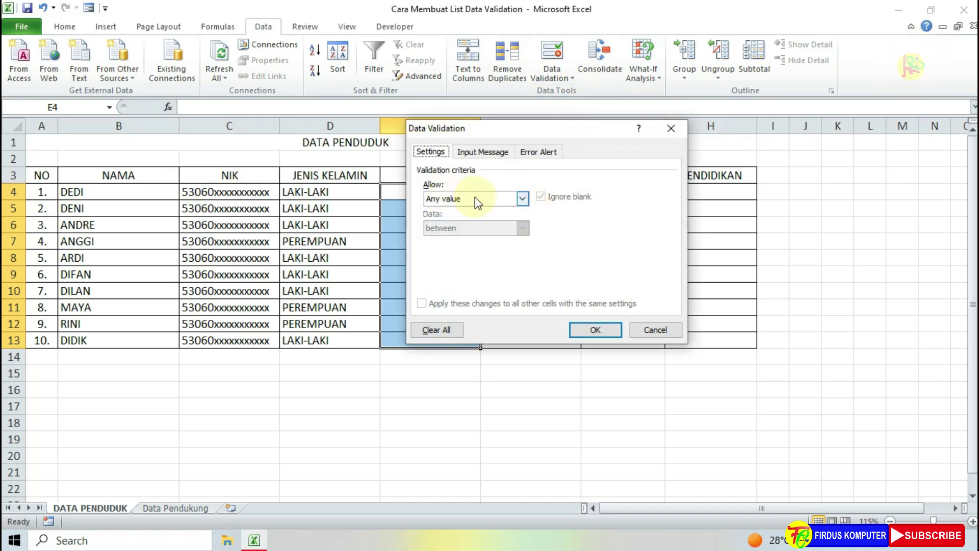
{"action": "left_click", "coordinate": [523, 200]}
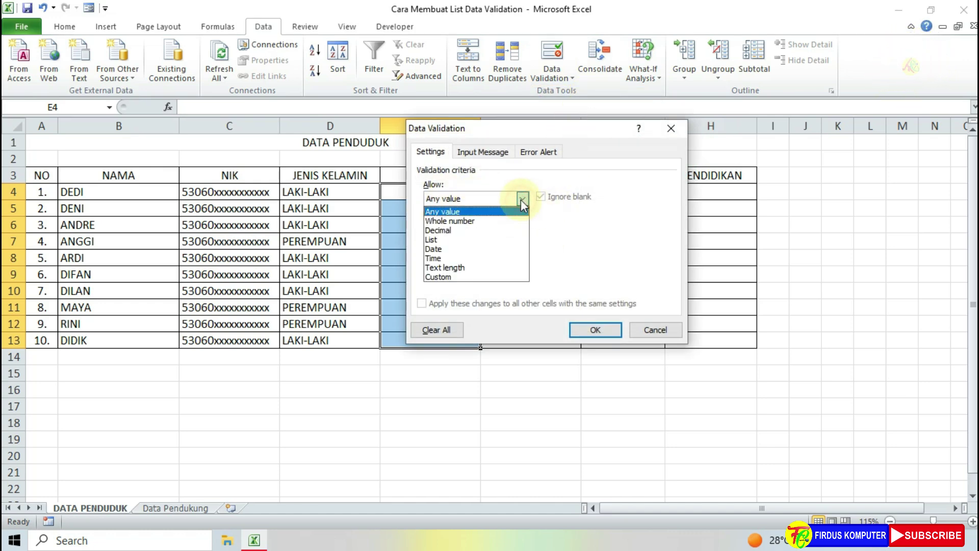
{"action": "left_click", "coordinate": [463, 242]}
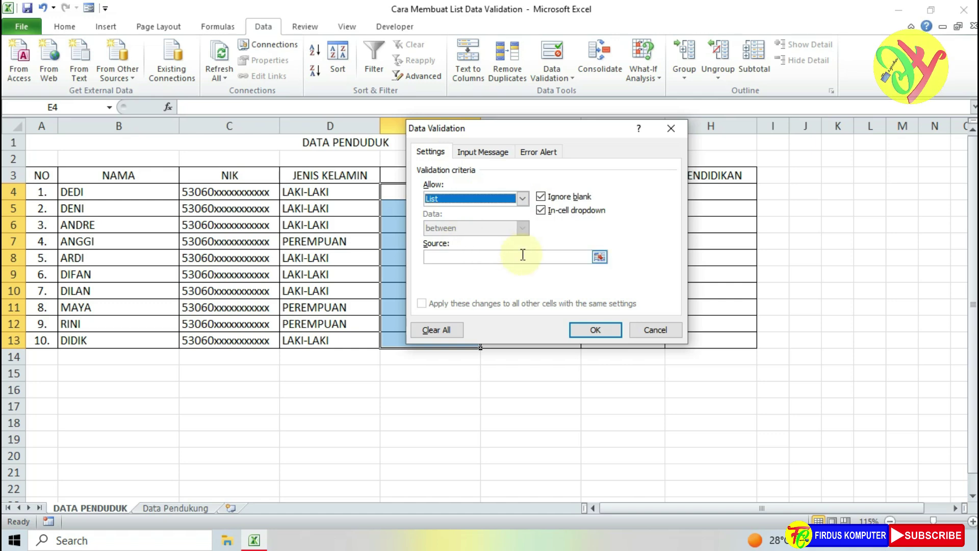
{"action": "left_click", "coordinate": [457, 258]}
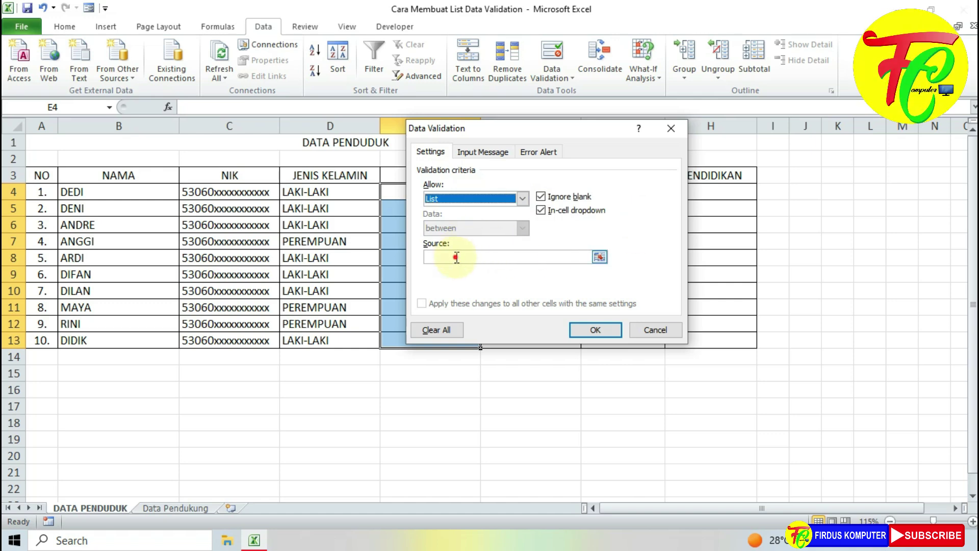
{"action": "left_click", "coordinate": [502, 261]}
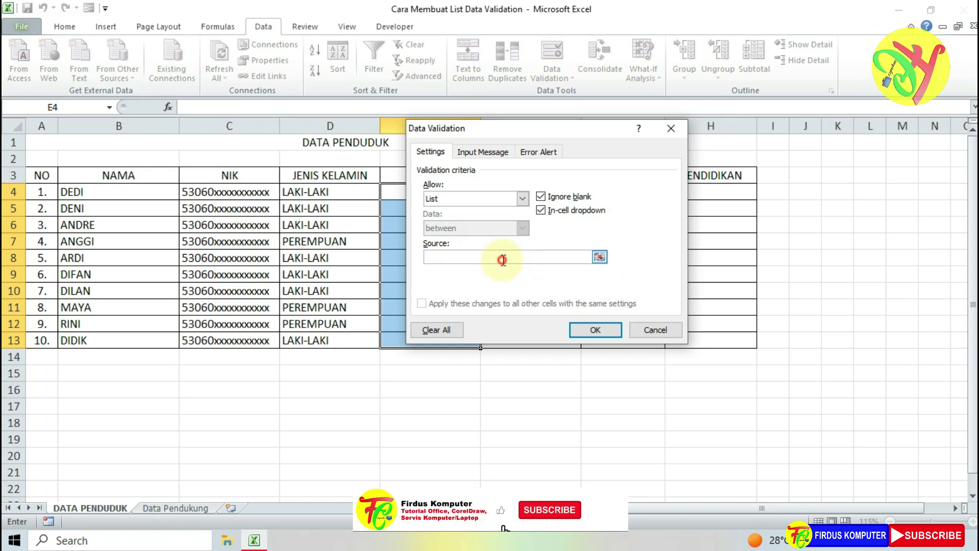
Set the list source to 'Data Pendukung'!$G$2:$G$7 and confirm the validation
{"action": "left_click", "coordinate": [601, 257]}
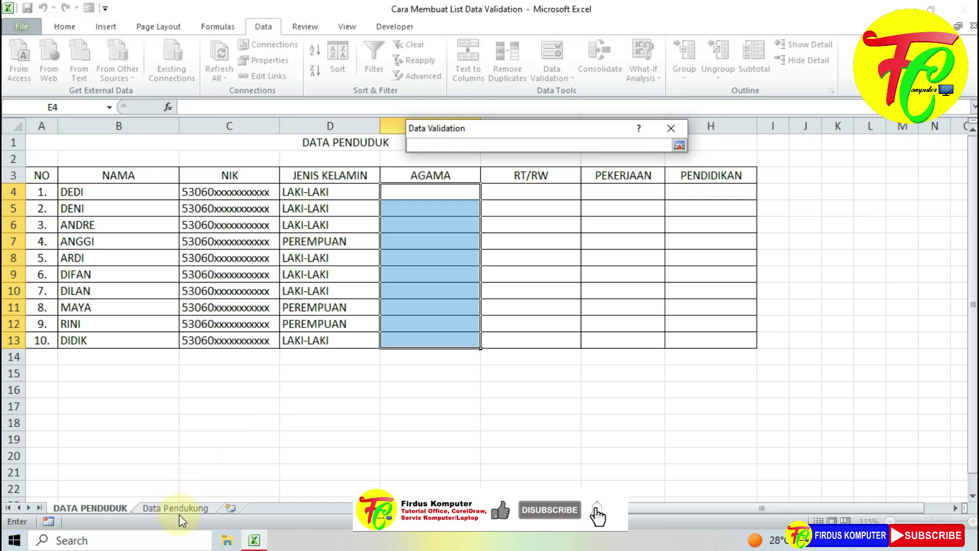
{"action": "left_click", "coordinate": [186, 512]}
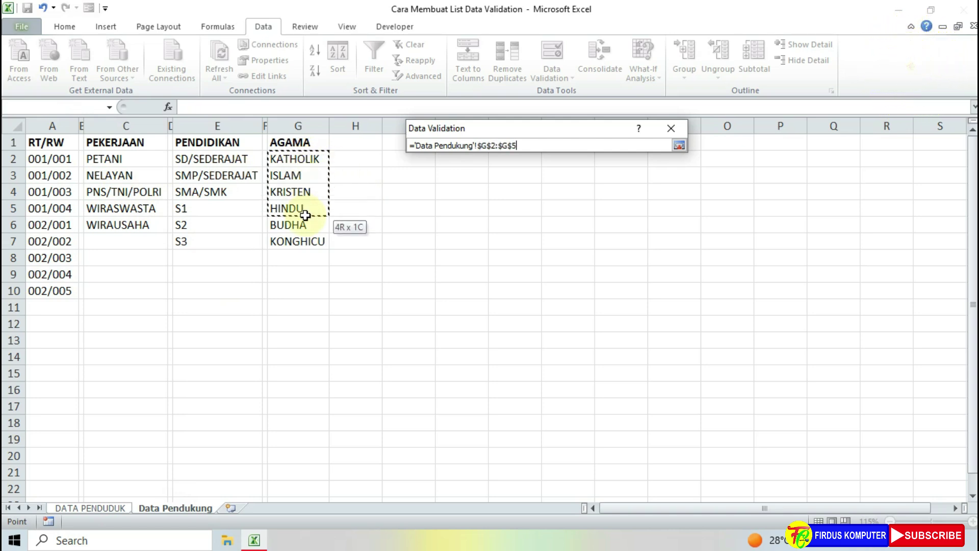
{"action": "left_click_drag", "start_coordinate": [302, 159], "coordinate": [313, 243]}
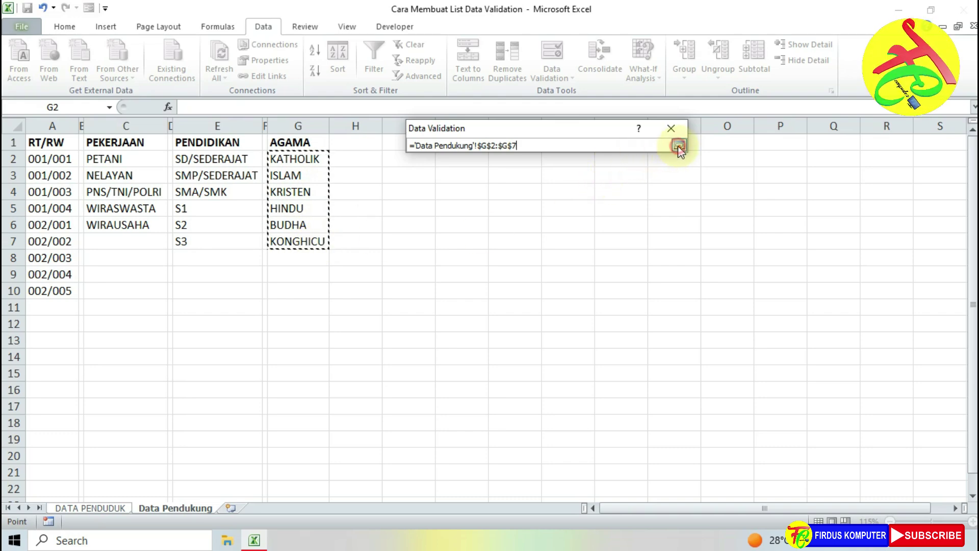
{"action": "left_click", "coordinate": [678, 147]}
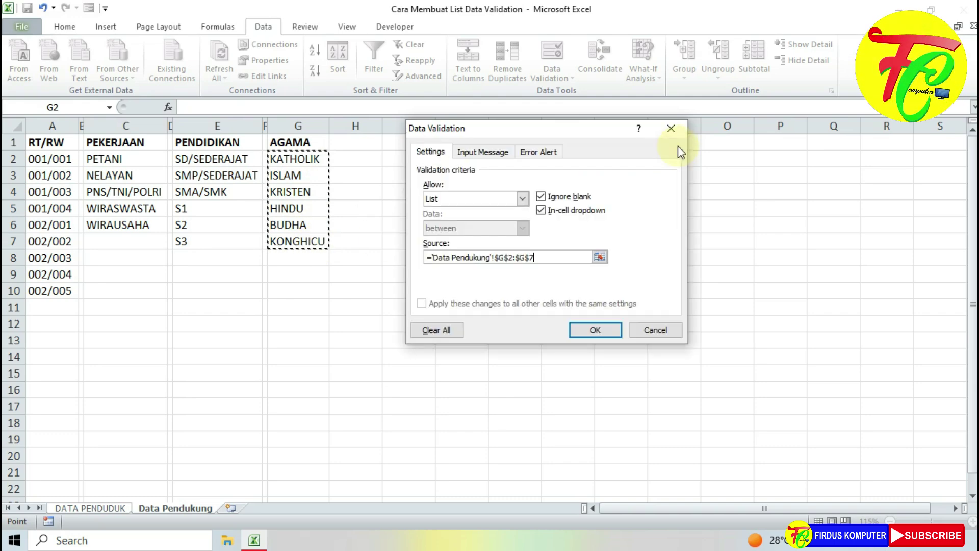
{"action": "left_click", "coordinate": [593, 330]}
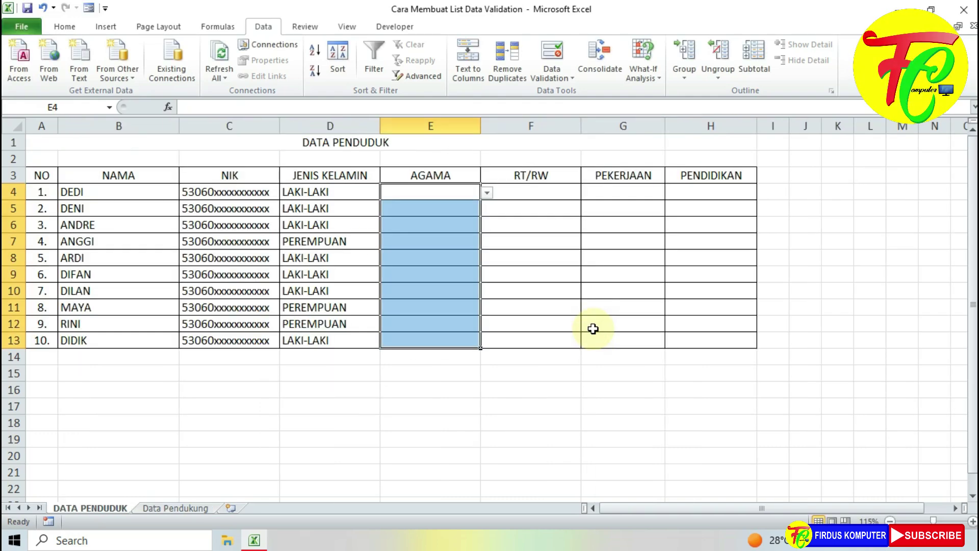
Pick KATHOLIK for E4, ISLAM for E5, KRISTEN for E6, HINDU for E7 and KATHOLIK for E8
{"action": "left_click", "coordinate": [459, 205]}
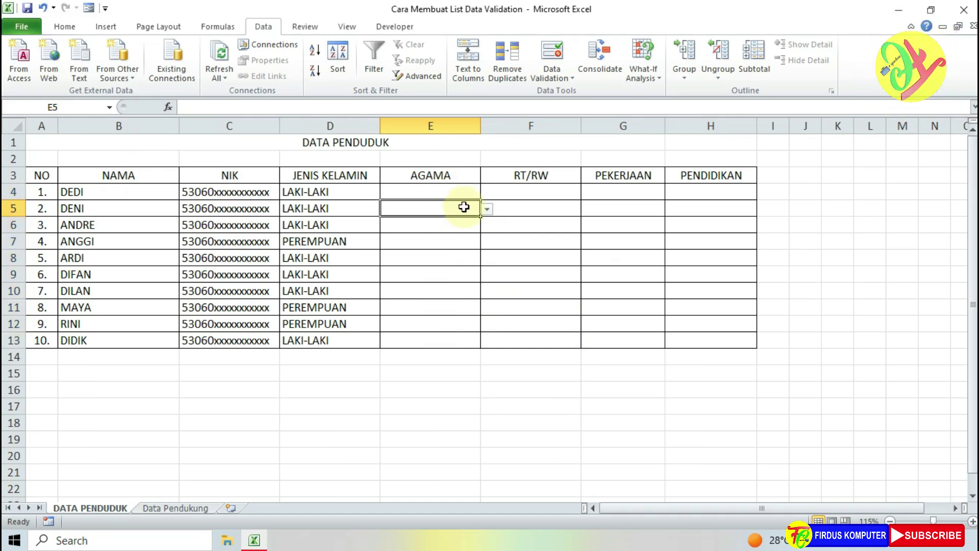
{"action": "left_click", "coordinate": [448, 193]}
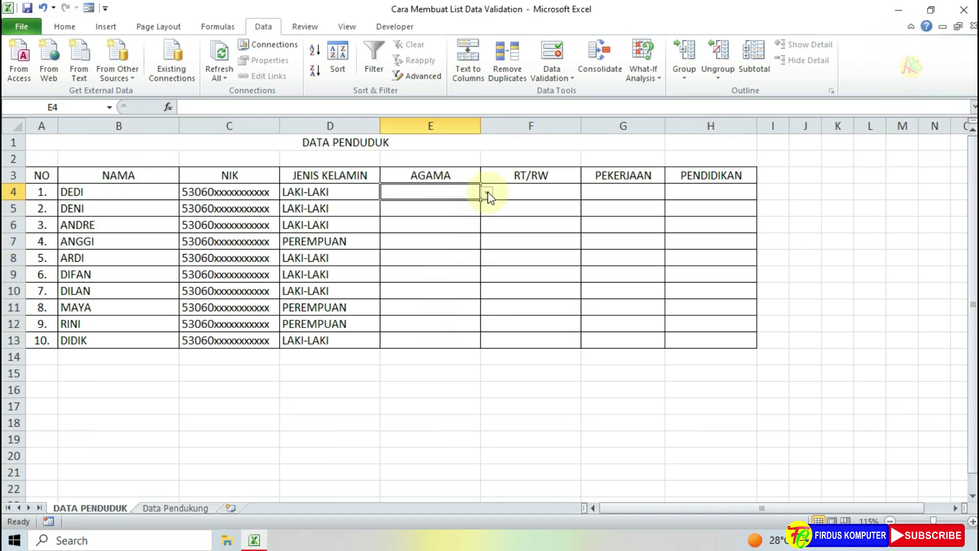
{"action": "left_click", "coordinate": [489, 193]}
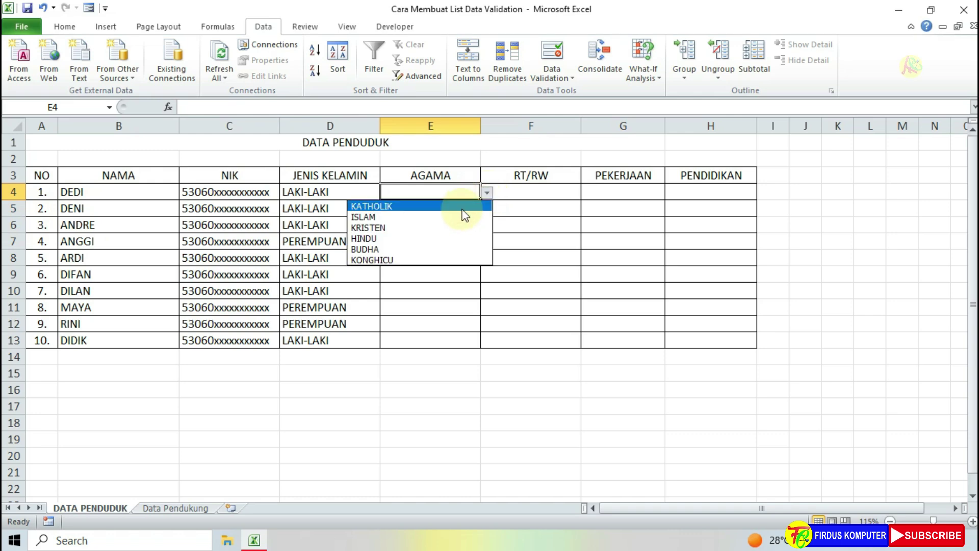
{"action": "left_click", "coordinate": [465, 204]}
{"action": "left_click", "coordinate": [466, 209]}
{"action": "left_click", "coordinate": [488, 210]}
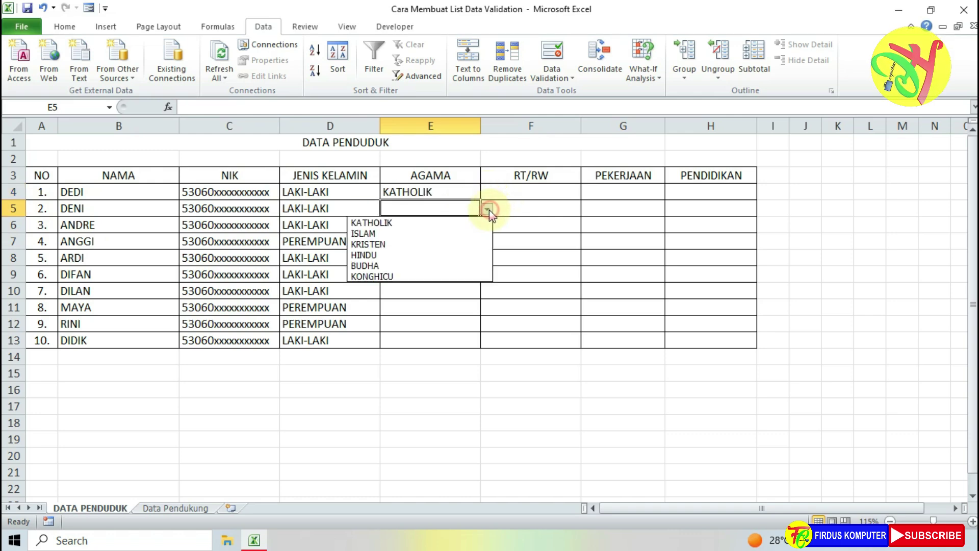
{"action": "left_click", "coordinate": [465, 228]}
{"action": "left_click", "coordinate": [466, 225]}
{"action": "left_click", "coordinate": [510, 227]}
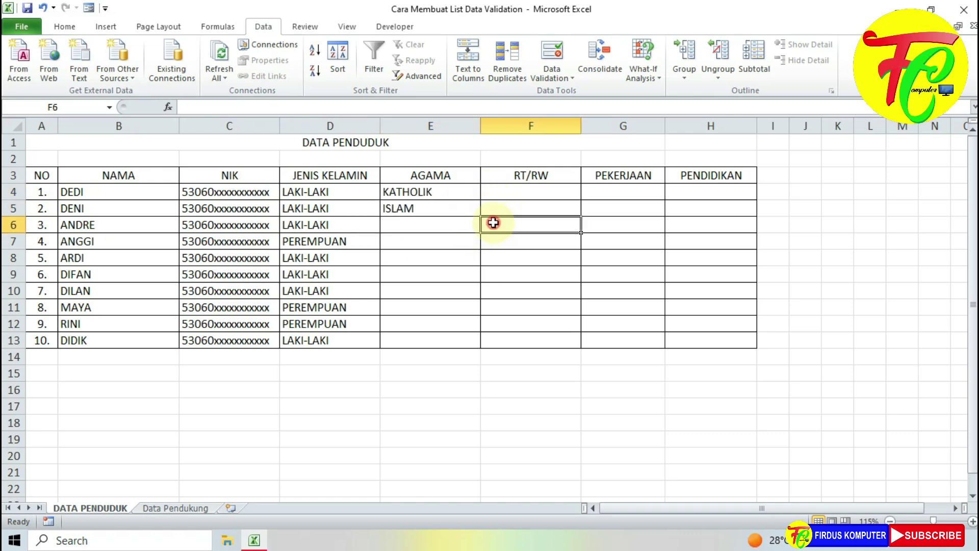
{"action": "left_click", "coordinate": [474, 228]}
{"action": "left_click", "coordinate": [487, 226]}
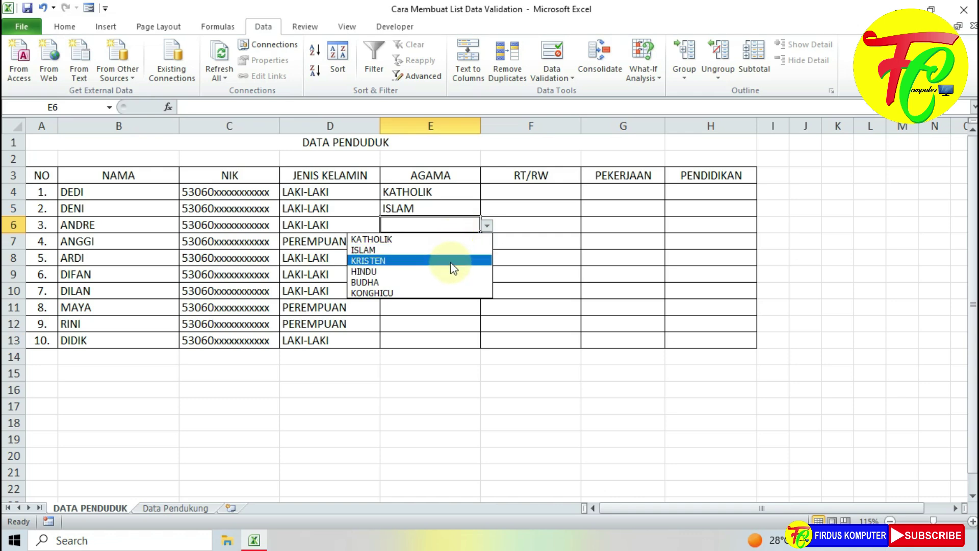
{"action": "left_click", "coordinate": [454, 259]}
{"action": "left_click", "coordinate": [462, 246]}
{"action": "left_click", "coordinate": [488, 243]}
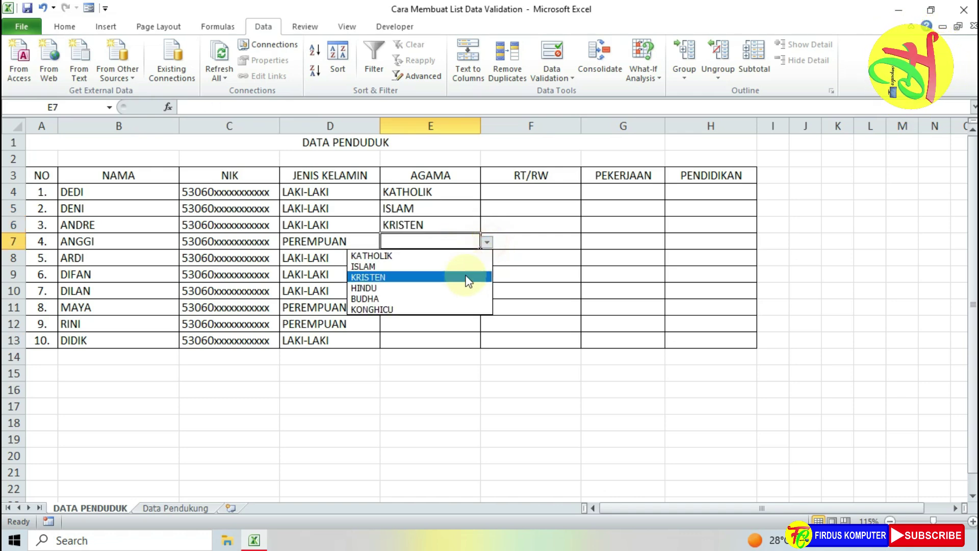
{"action": "left_click", "coordinate": [463, 286]}
{"action": "left_click", "coordinate": [462, 258]}
{"action": "left_click", "coordinate": [487, 258]}
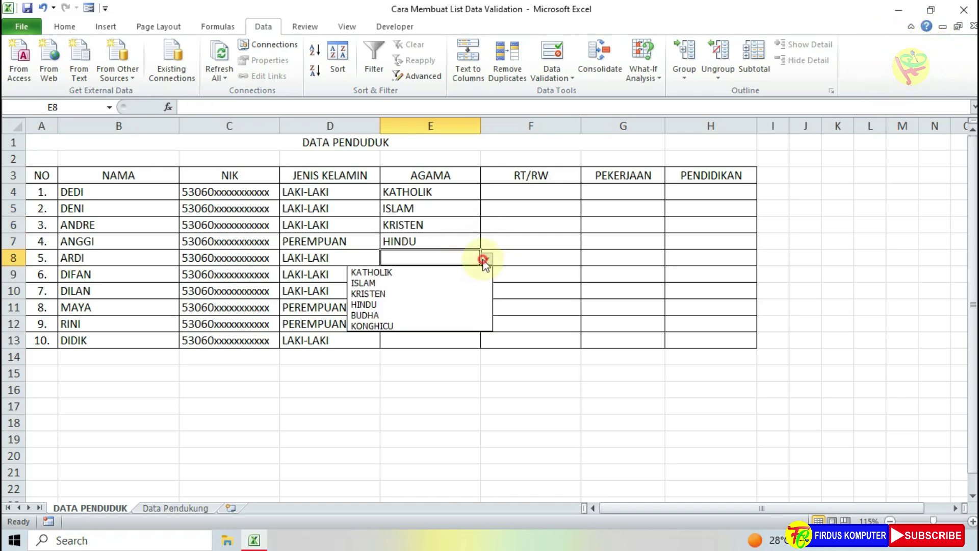
{"action": "left_click", "coordinate": [463, 271]}
Pick ISLAM for E9, E10 and E13, and KATHOLIK for E11 and E12
{"action": "left_click", "coordinate": [466, 275]}
{"action": "left_click", "coordinate": [487, 275]}
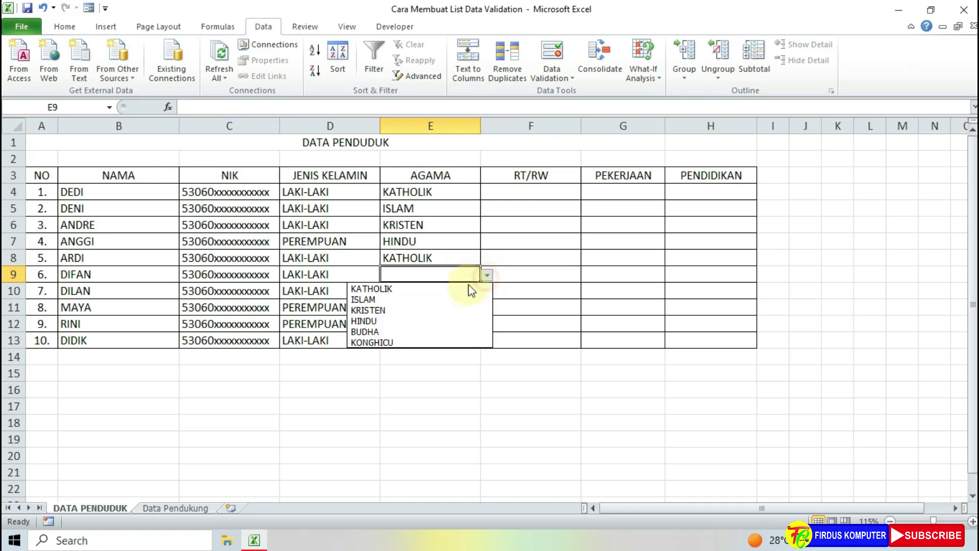
{"action": "left_click", "coordinate": [462, 297]}
{"action": "left_click", "coordinate": [463, 295]}
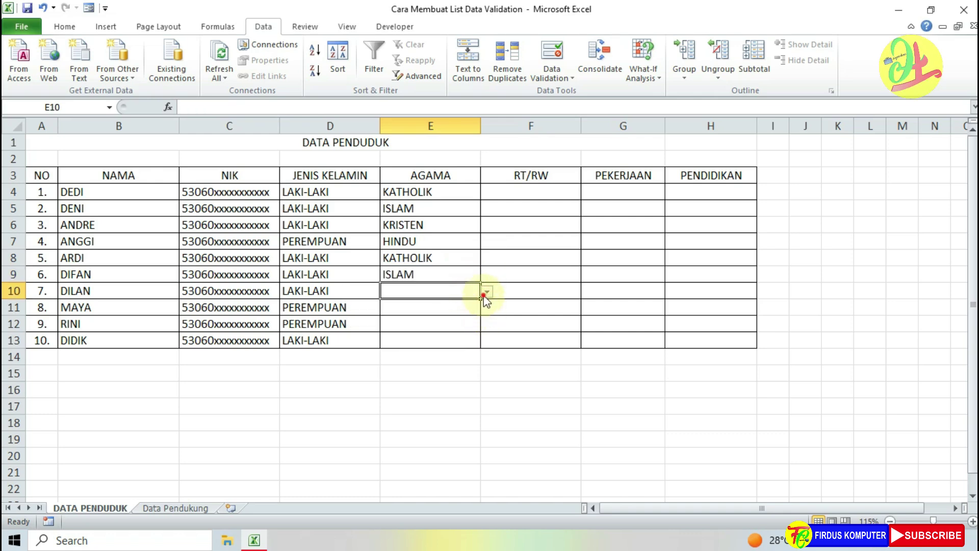
{"action": "left_click", "coordinate": [484, 294]}
{"action": "left_click", "coordinate": [455, 317]}
{"action": "left_click", "coordinate": [447, 304]}
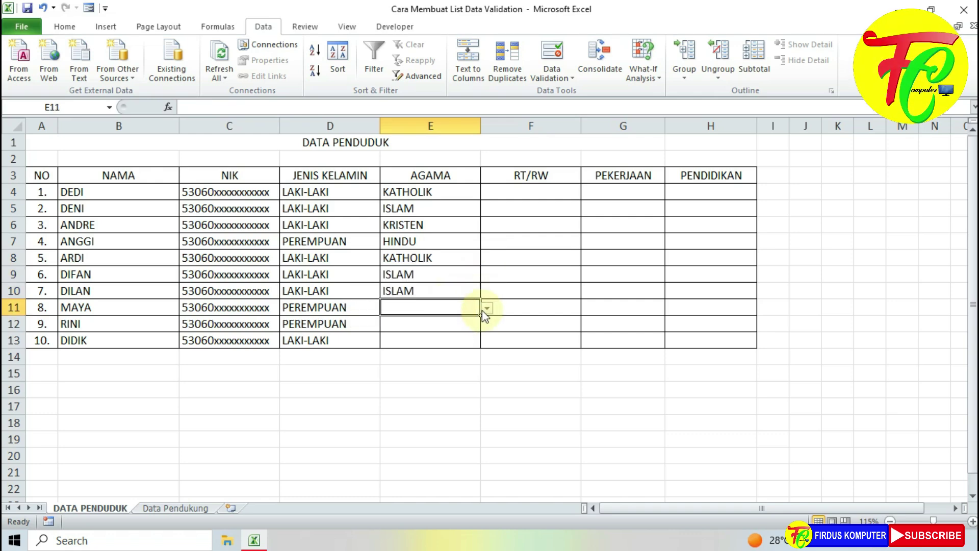
{"action": "left_click", "coordinate": [486, 309]}
{"action": "left_click", "coordinate": [463, 322]}
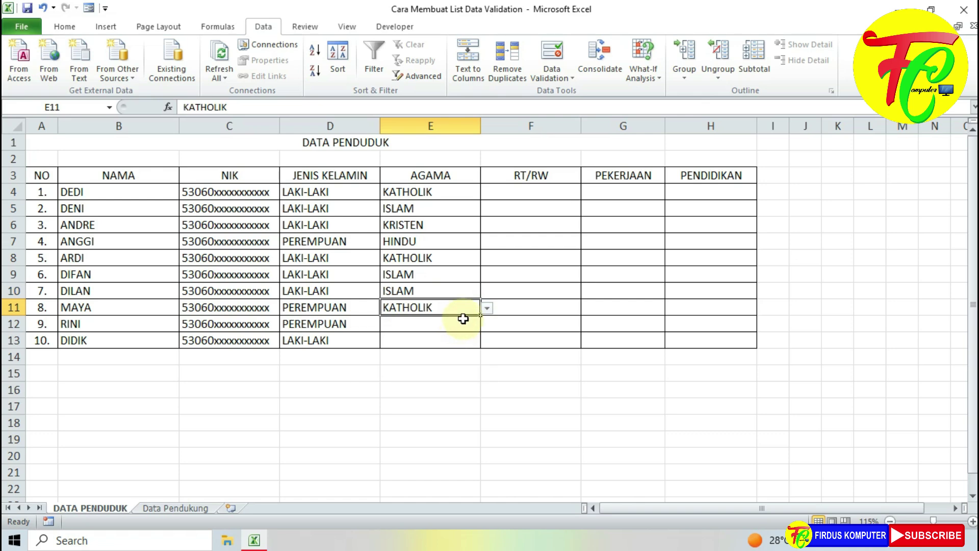
{"action": "left_click", "coordinate": [471, 327]}
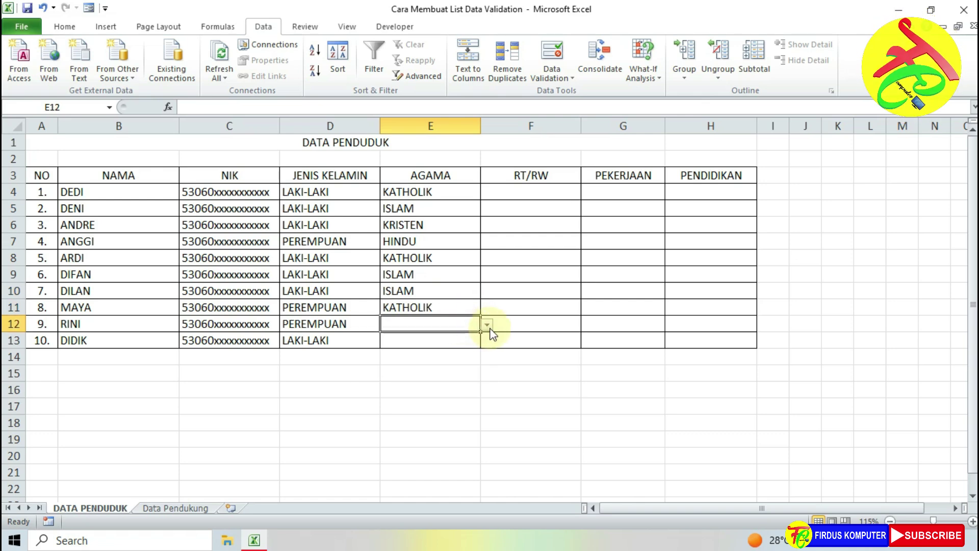
{"action": "left_click", "coordinate": [487, 325]}
{"action": "left_click", "coordinate": [457, 338]}
{"action": "left_click", "coordinate": [465, 340]}
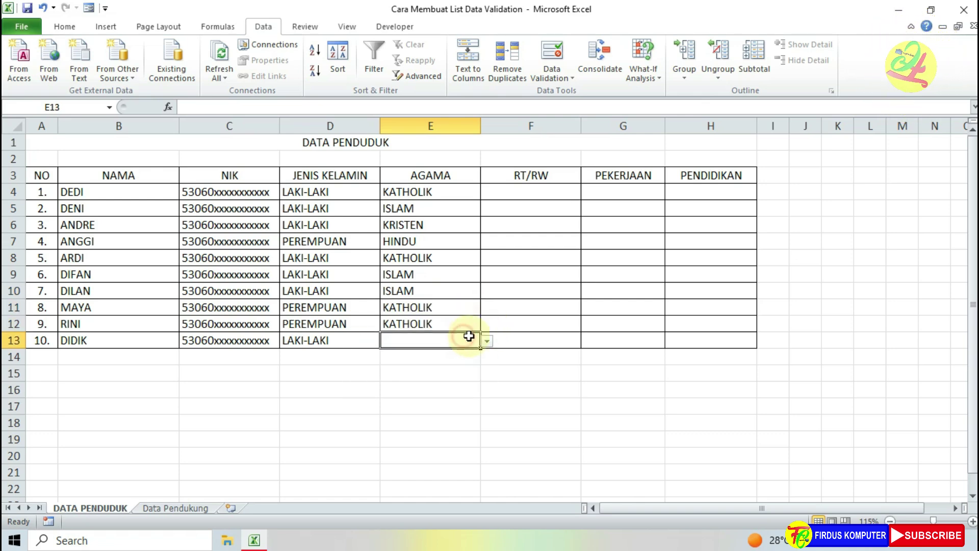
{"action": "left_click", "coordinate": [487, 341]}
{"action": "left_click", "coordinate": [463, 367]}
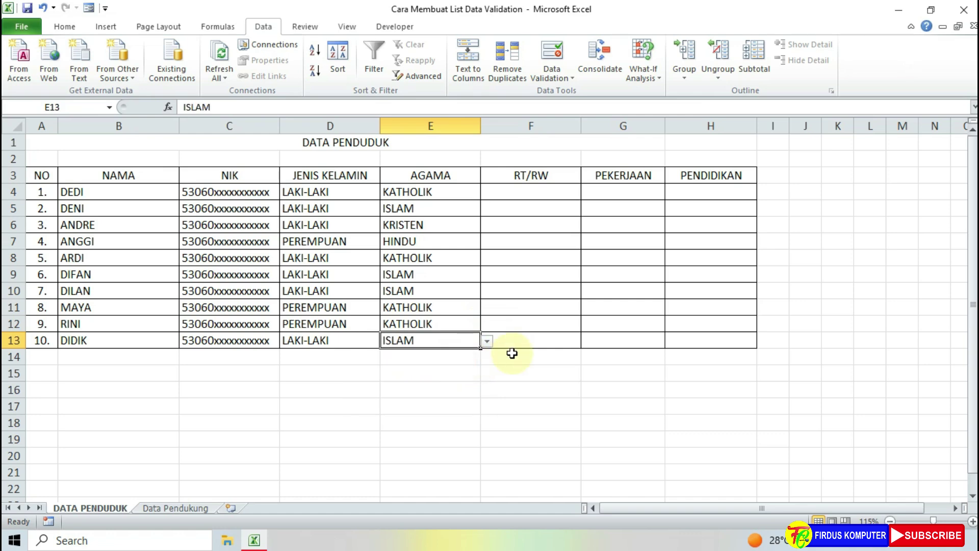
{"action": "left_click", "coordinate": [512, 353]}
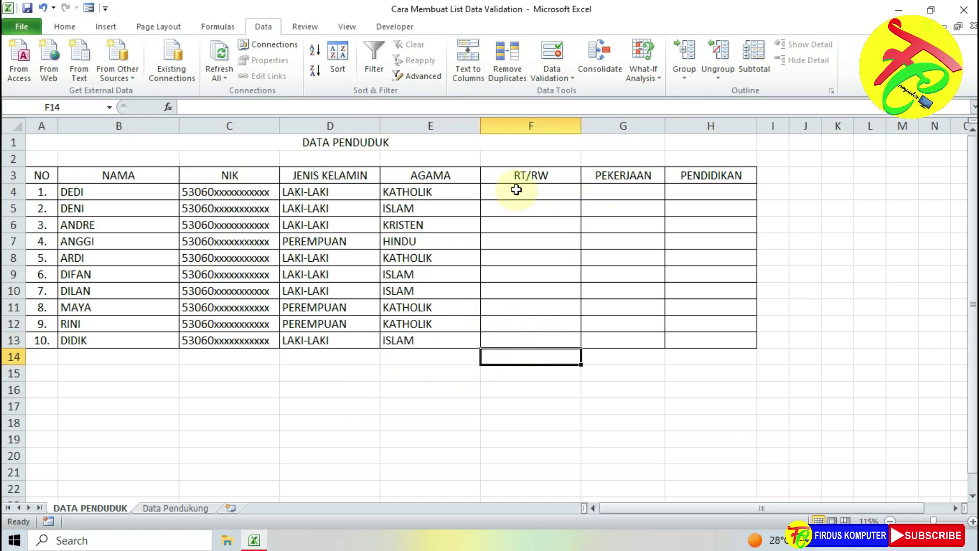
Give F4:F13 a List validation sourced from 'Data Pendukung'!$A$2:$A$10
{"action": "left_click_drag", "start_coordinate": [516, 190], "coordinate": [522, 339]}
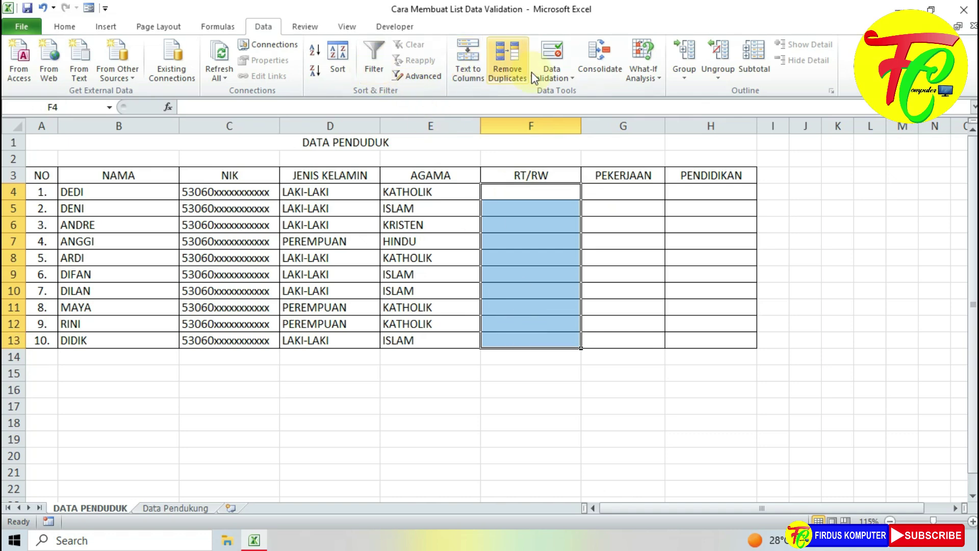
{"action": "left_click", "coordinate": [552, 77]}
{"action": "left_click", "coordinate": [574, 94]}
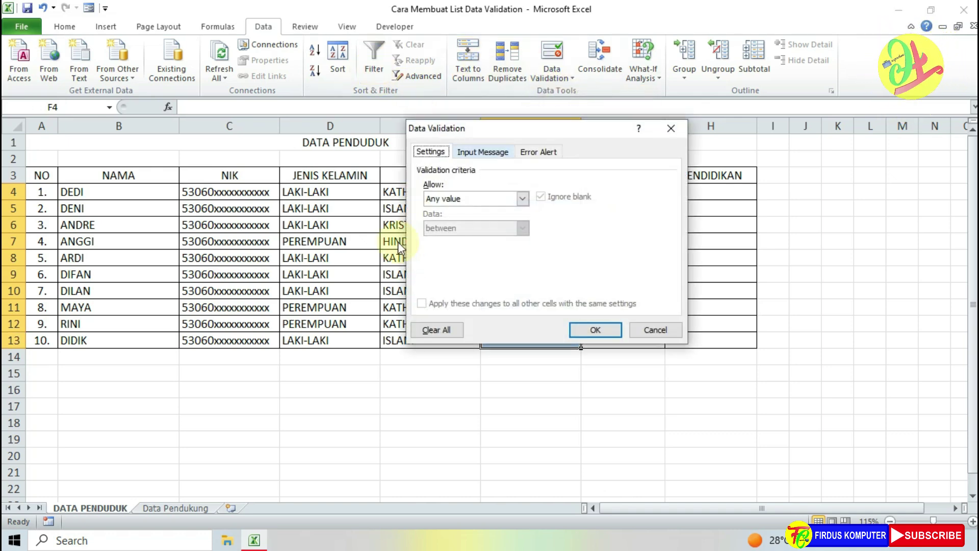
{"action": "left_click", "coordinate": [523, 199]}
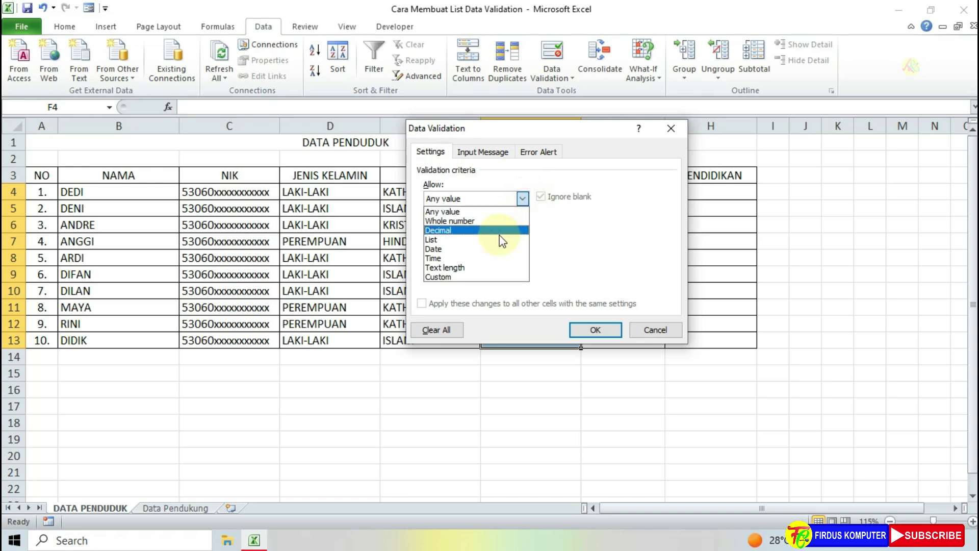
{"action": "left_click", "coordinate": [499, 237]}
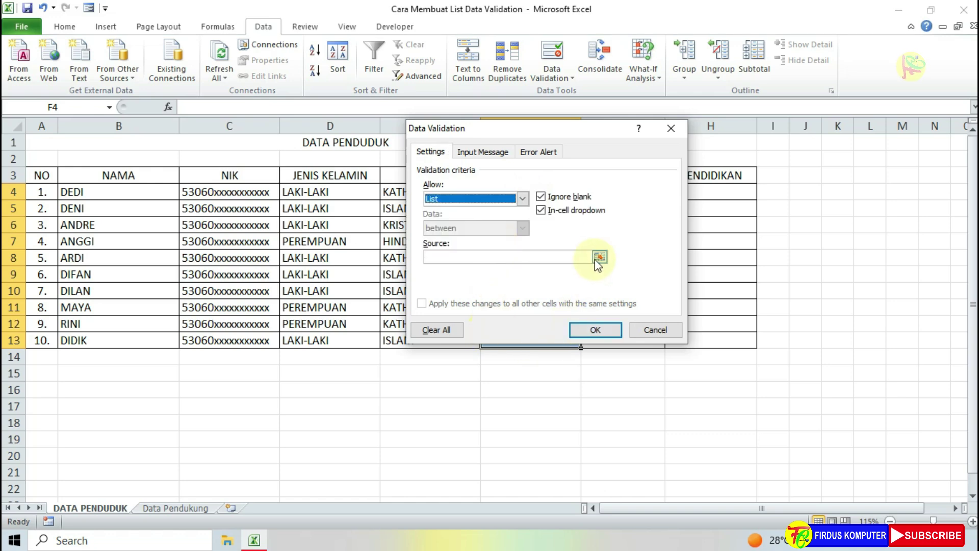
{"action": "left_click", "coordinate": [598, 257]}
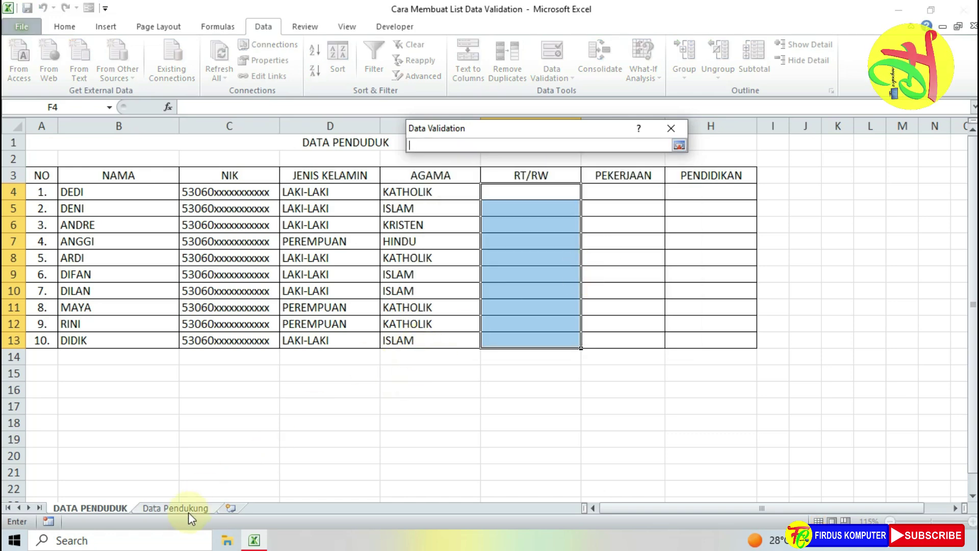
{"action": "left_click", "coordinate": [175, 508]}
{"action": "left_click_drag", "start_coordinate": [31, 160], "coordinate": [57, 289]}
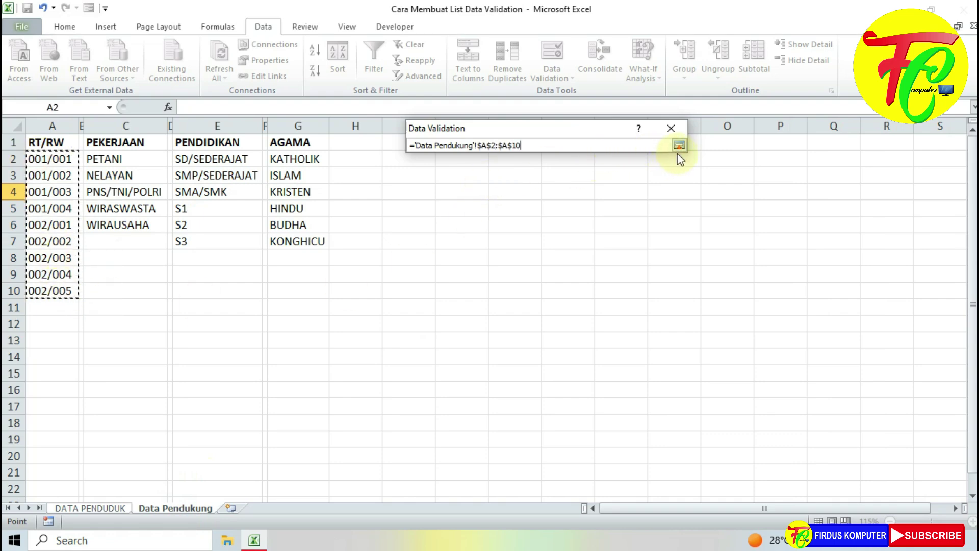
{"action": "left_click", "coordinate": [678, 146]}
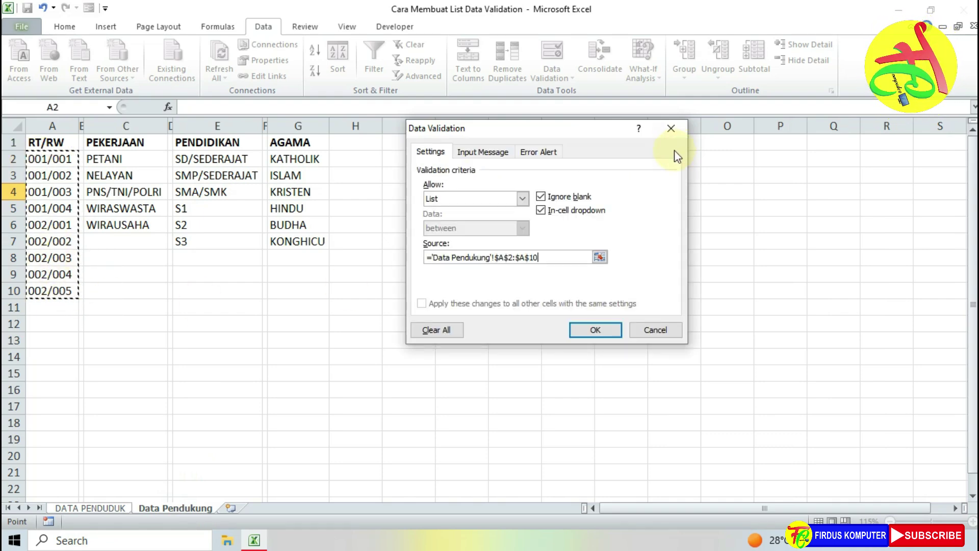
{"action": "left_click", "coordinate": [595, 329]}
Give G4:G13 a List validation sourced from 'Data Pendukung'!$C$2:$C$6
{"action": "left_click_drag", "start_coordinate": [614, 195], "coordinate": [618, 335]}
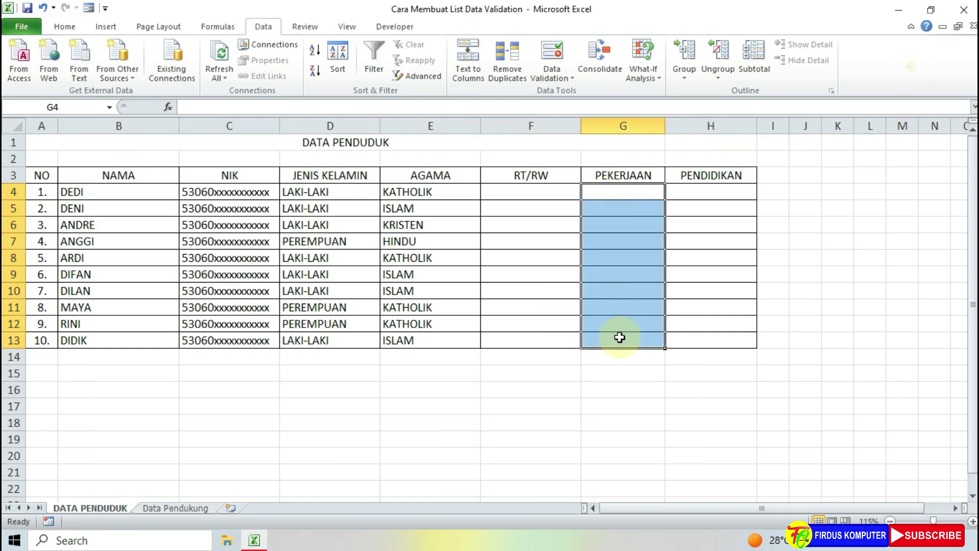
{"action": "left_click", "coordinate": [552, 74]}
{"action": "left_click", "coordinate": [581, 92]}
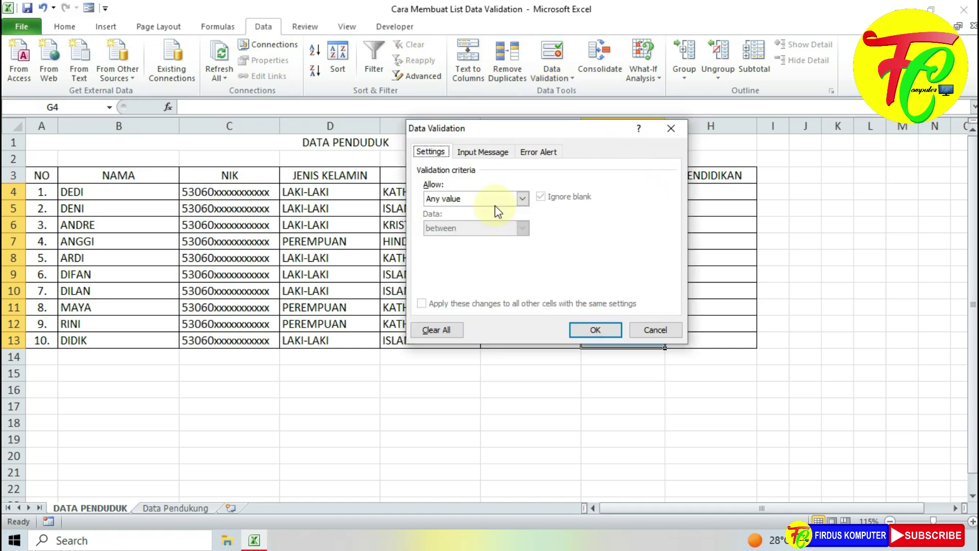
{"action": "left_click", "coordinate": [495, 202]}
{"action": "left_click", "coordinate": [485, 239]}
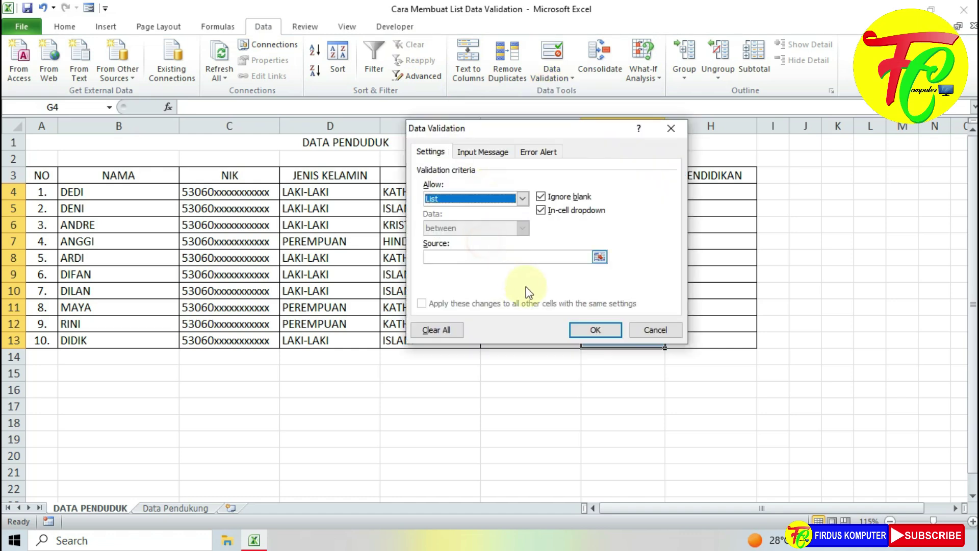
{"action": "left_click", "coordinate": [600, 257]}
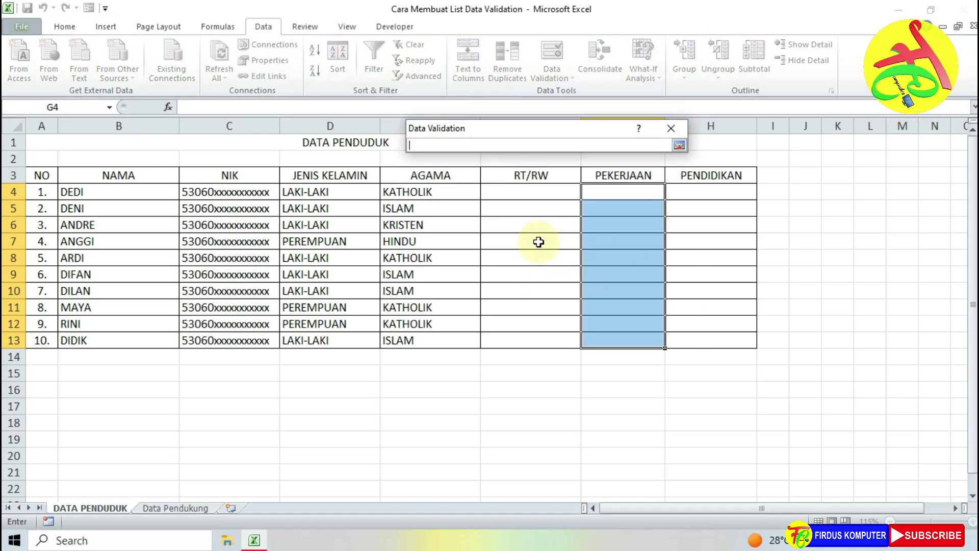
{"action": "left_click", "coordinate": [177, 508]}
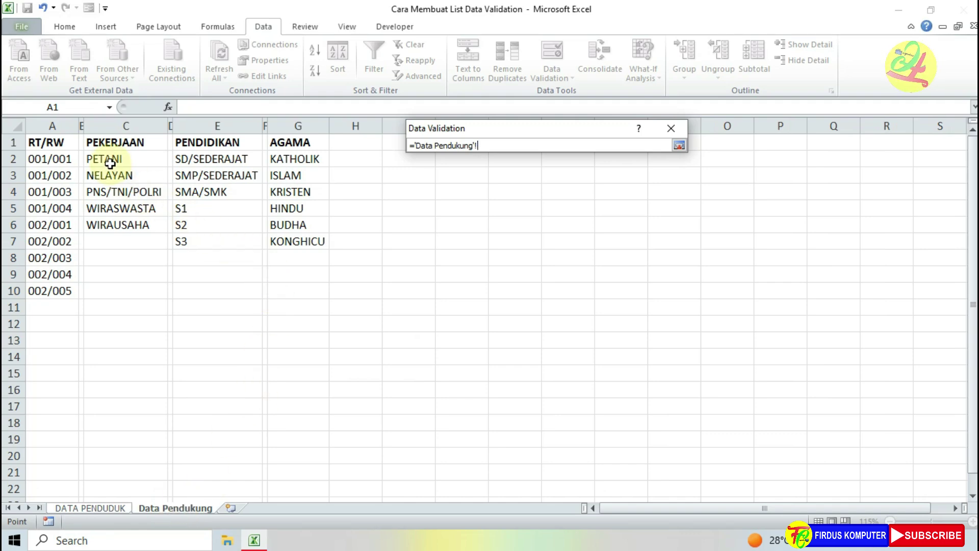
{"action": "left_click_drag", "start_coordinate": [110, 163], "coordinate": [123, 221]}
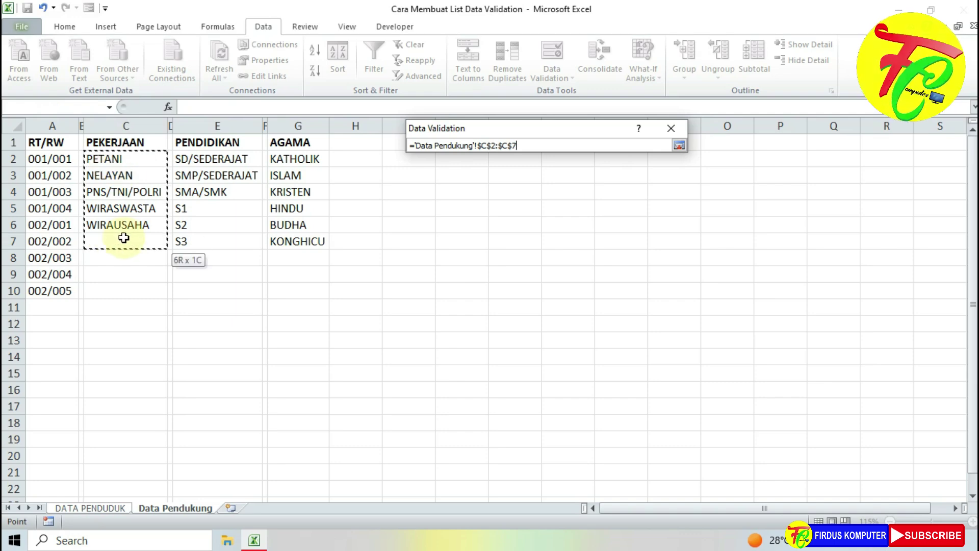
{"action": "left_click", "coordinate": [673, 148]}
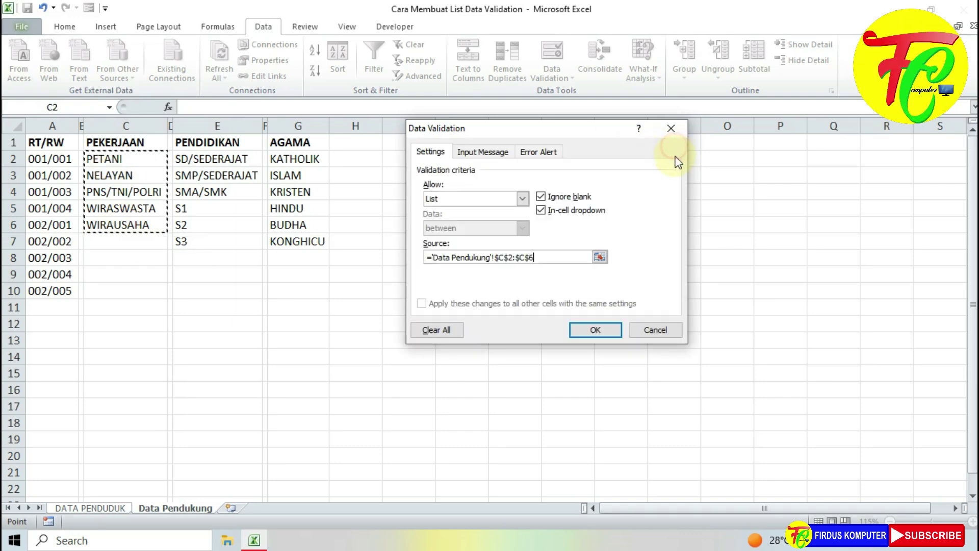
{"action": "left_click", "coordinate": [584, 329]}
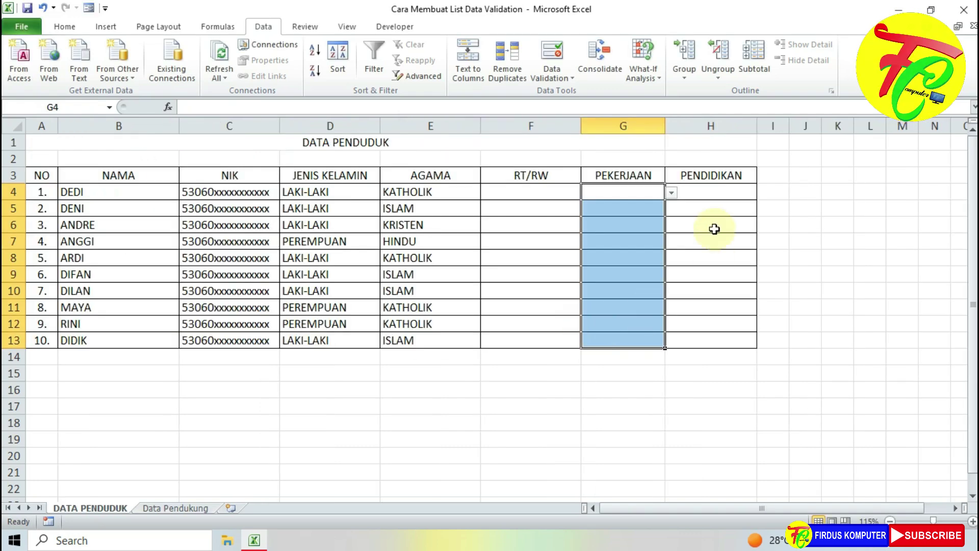
Give H4:H13 a List validation: SD/SEDERAJAT, SMP/SEDERAJAT, SMA/SEDERAJAT, S1, S2, S3
{"action": "left_click_drag", "start_coordinate": [711, 192], "coordinate": [705, 345]}
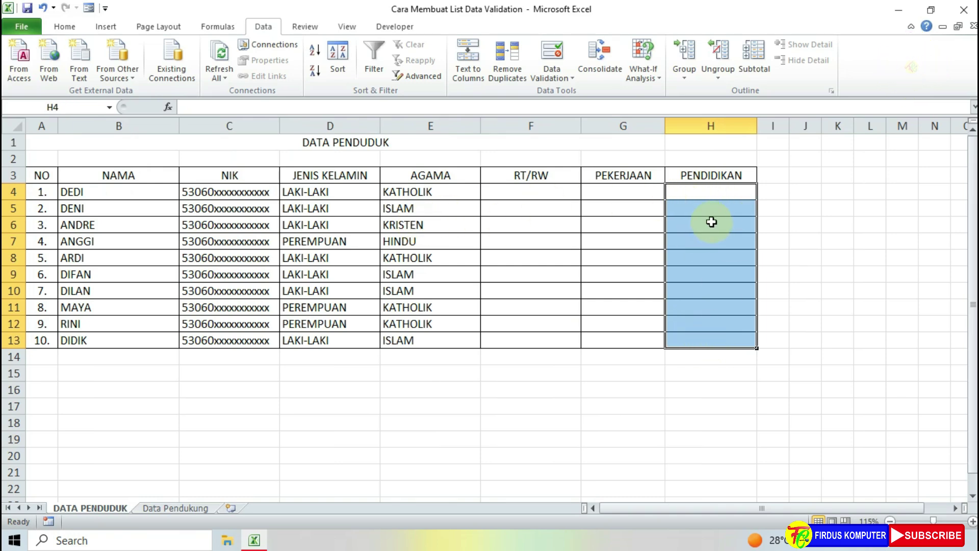
{"action": "left_click", "coordinate": [705, 193]}
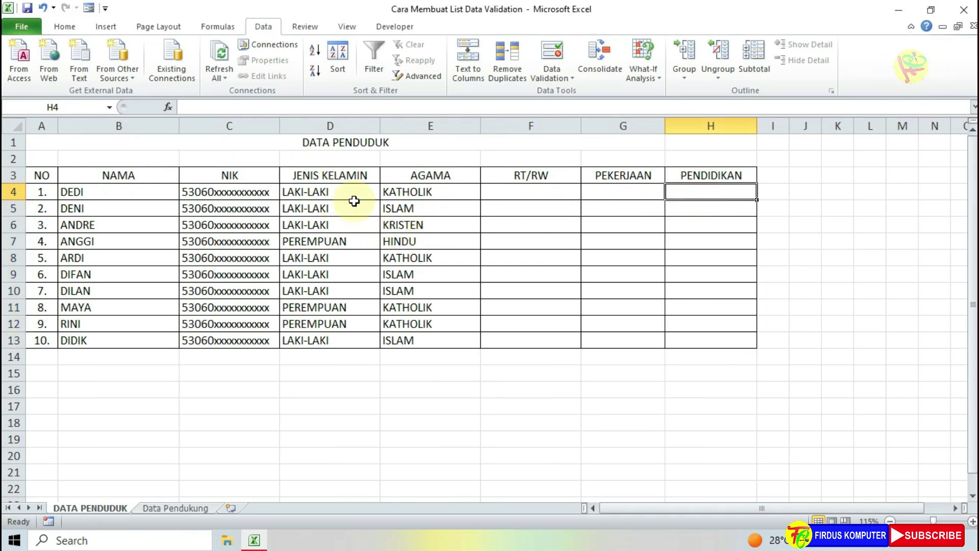
{"action": "left_click_drag", "start_coordinate": [695, 187], "coordinate": [703, 345]}
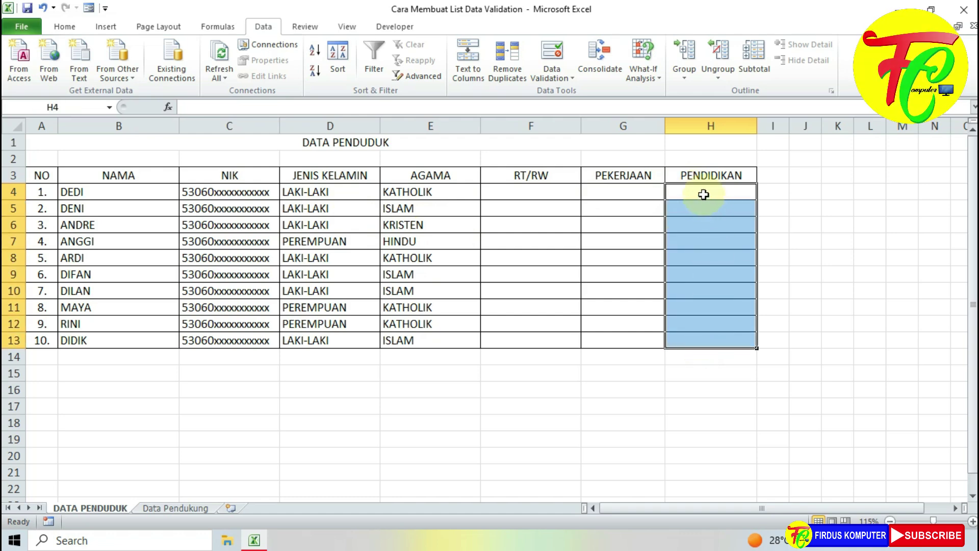
{"action": "left_click", "coordinate": [555, 77]}
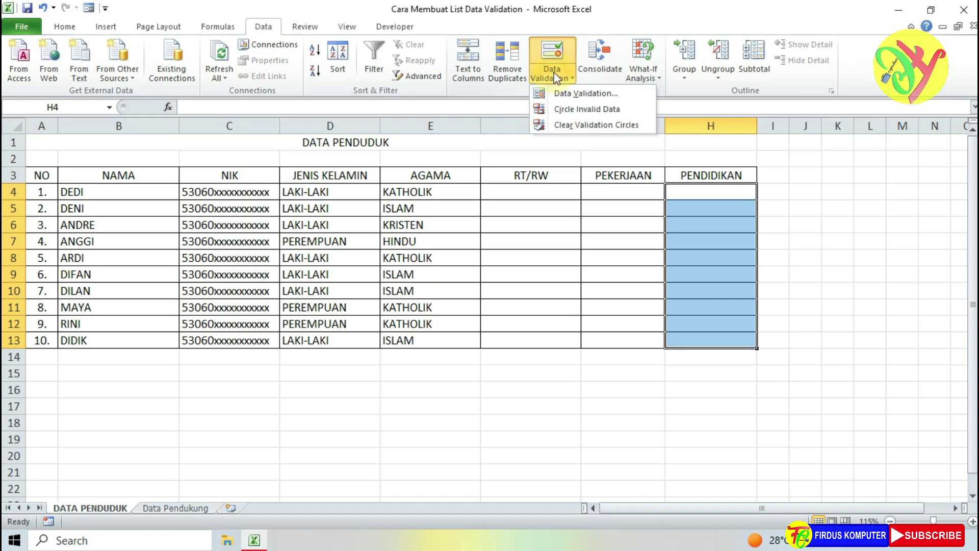
{"action": "left_click", "coordinate": [564, 94]}
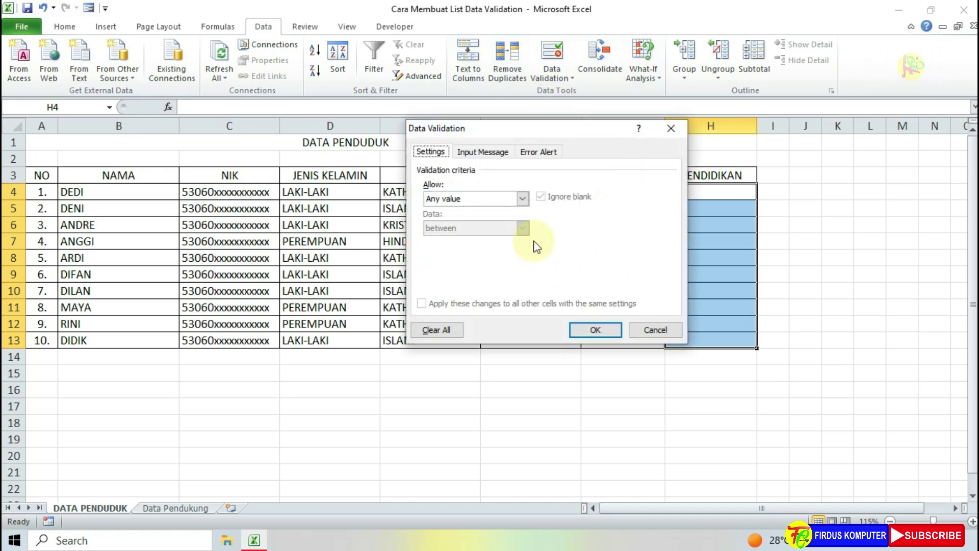
{"action": "left_click", "coordinate": [522, 198]}
{"action": "left_click", "coordinate": [484, 239]}
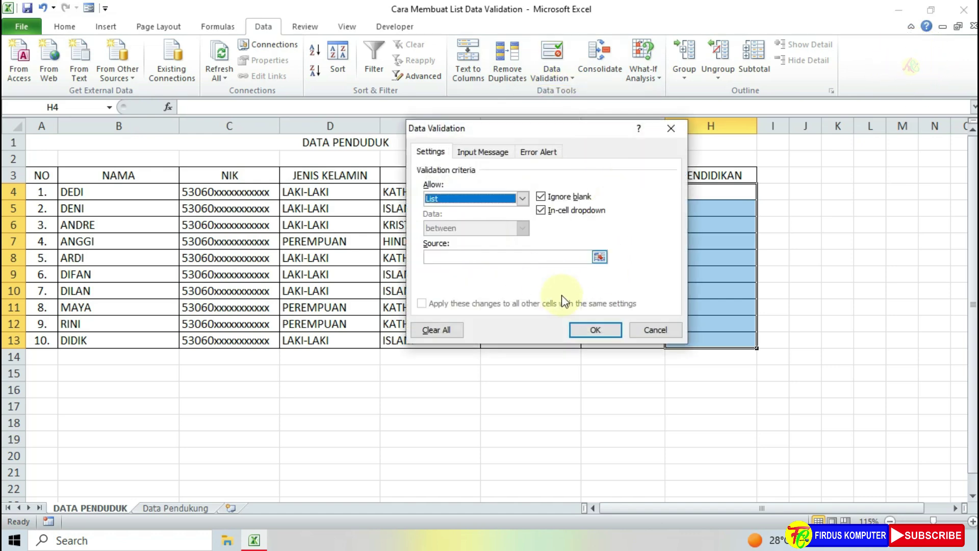
{"action": "left_click", "coordinate": [539, 253]}
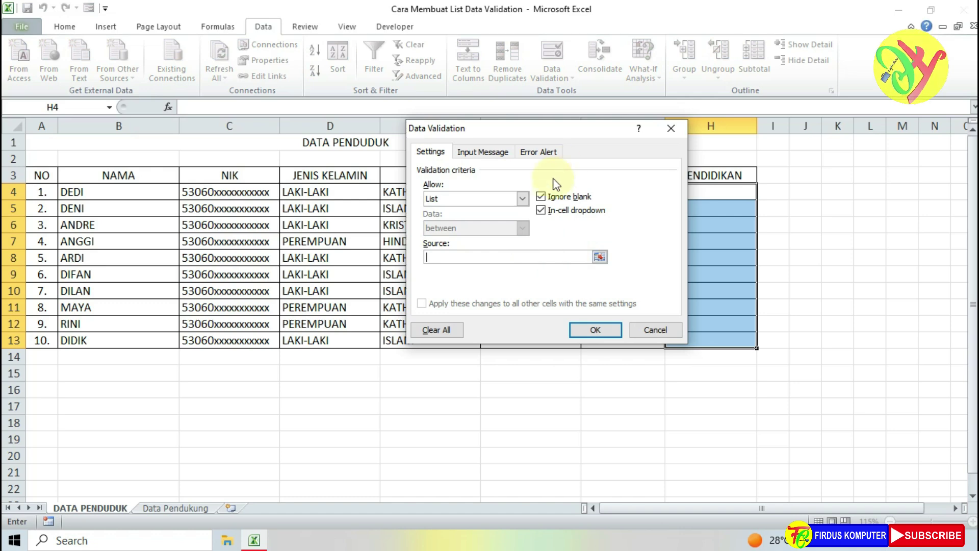
{"action": "type", "text": "S"}
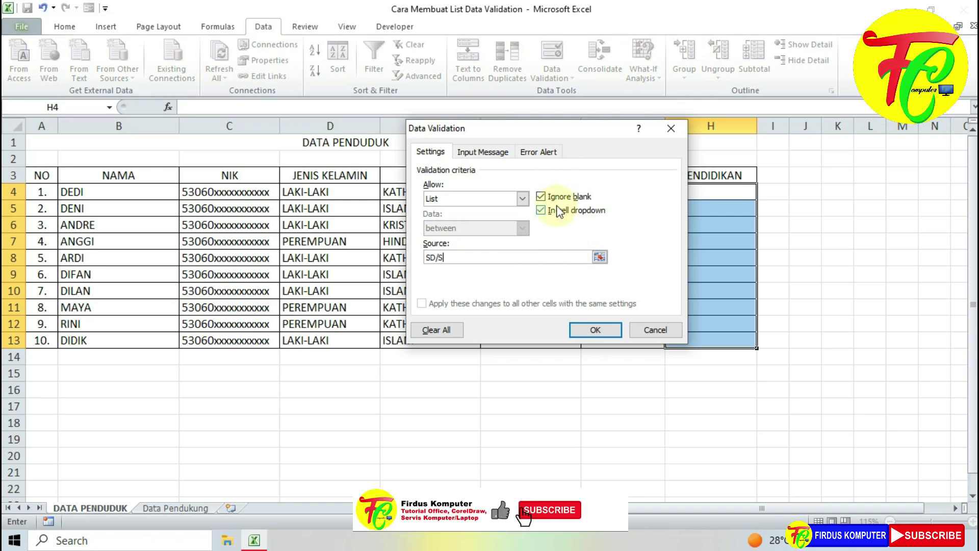
{"action": "type", "text": "EDERAJAT,SMPA"}
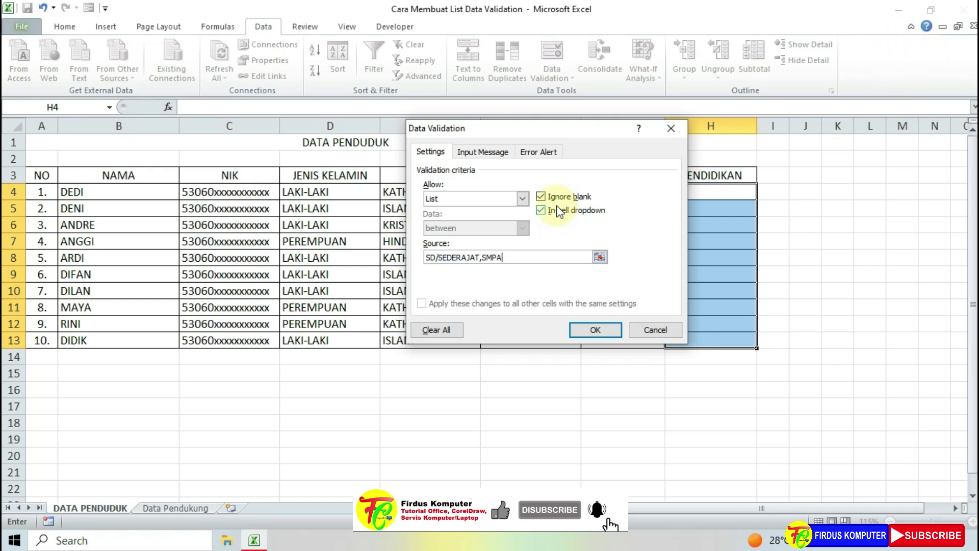
{"action": "key", "text": "BackSpace"}
{"action": "type", "text": "/"}
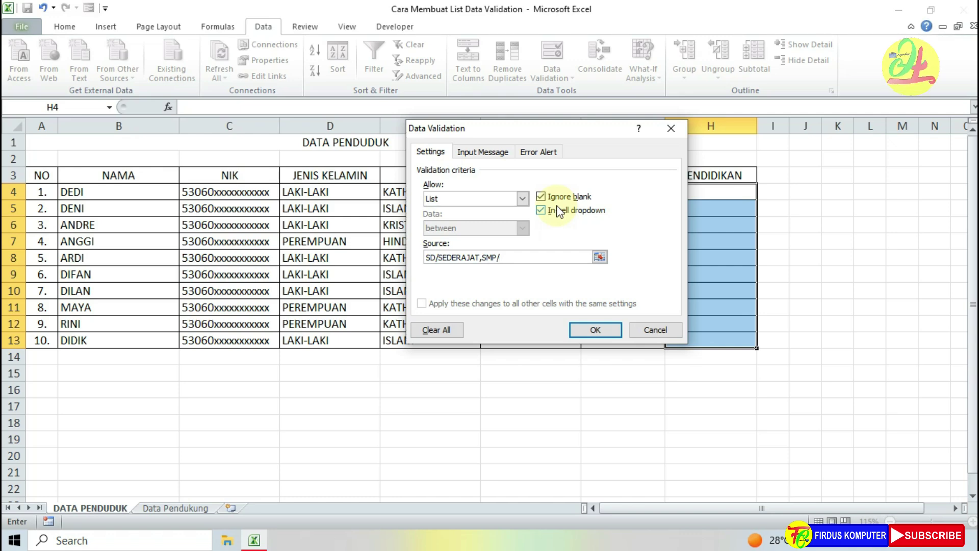
{"action": "type", "text": "SEDERAJAT"}
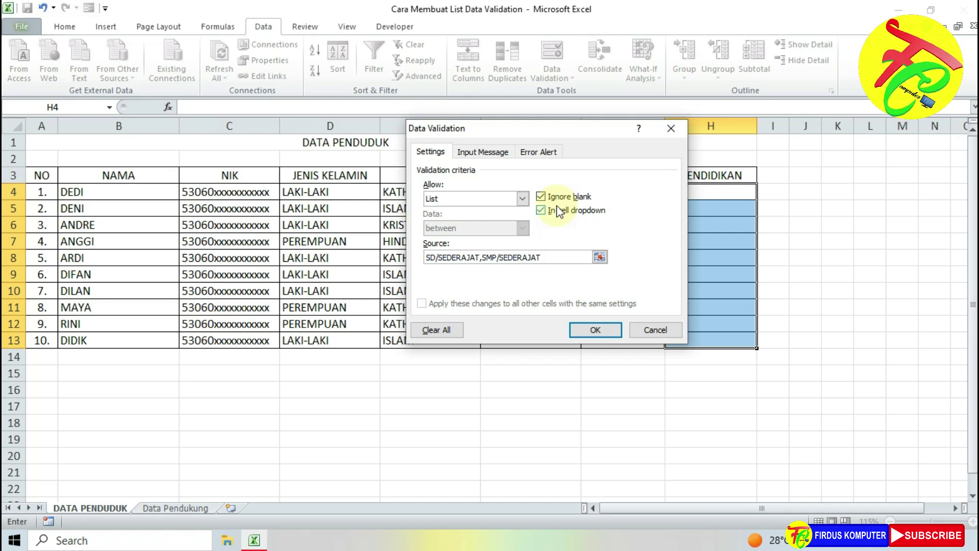
{"action": "type", "text": ",SMA/SEDERAJAT"}
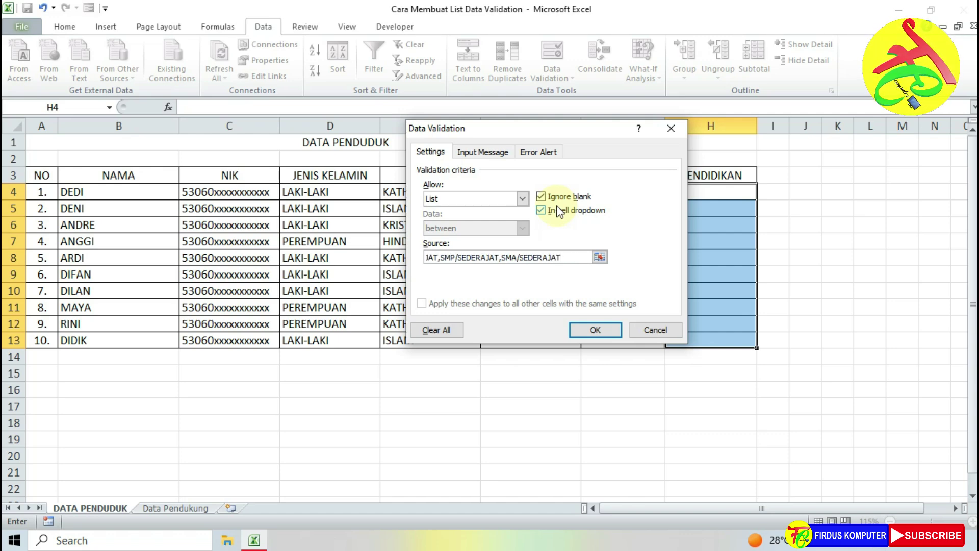
{"action": "type", "text": ",S1,S2,S3"}
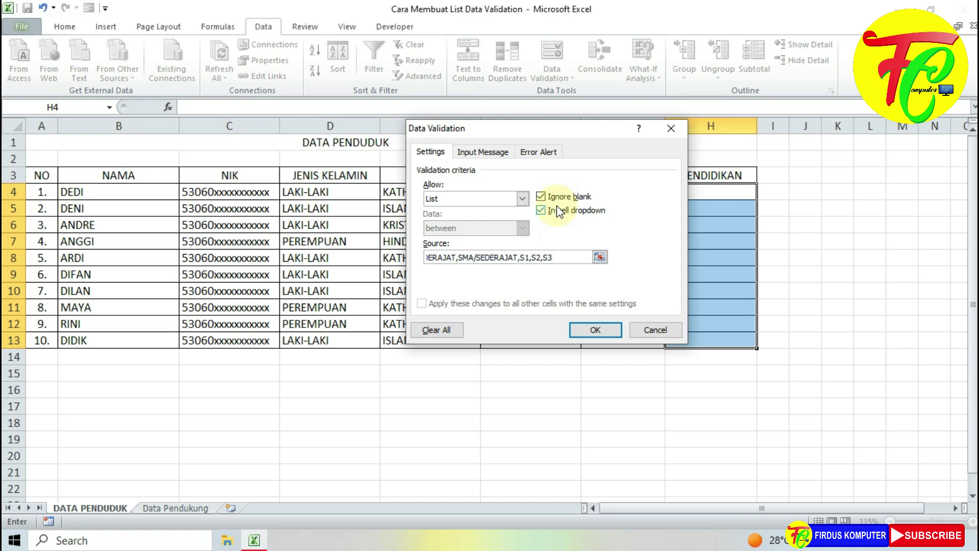
{"action": "left_click", "coordinate": [591, 329]}
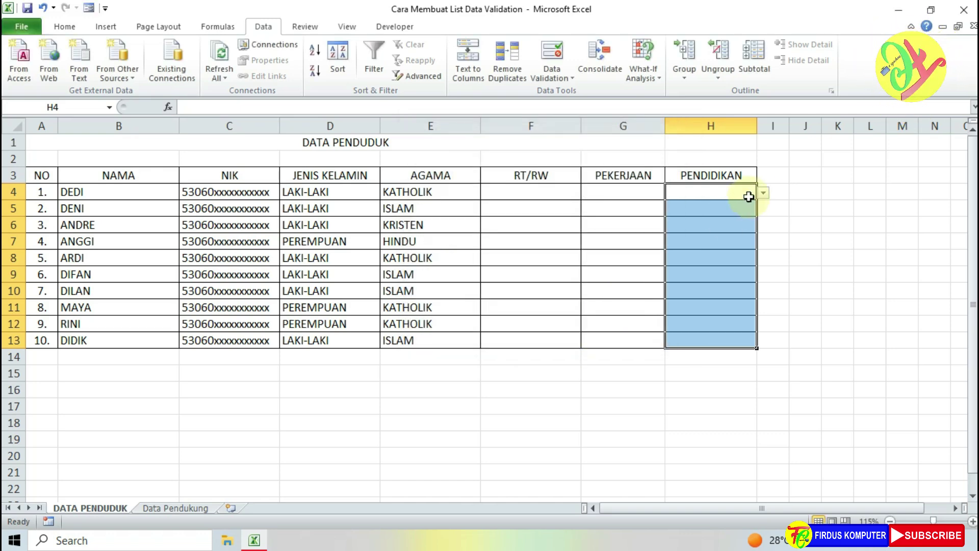
Fill row 4 from the dropdowns: RT/RW 001/001, job NELAYAN, education SMP/SEDERAJAT
{"action": "left_click", "coordinate": [796, 206]}
{"action": "left_click", "coordinate": [739, 191]}
{"action": "left_click", "coordinate": [517, 193]}
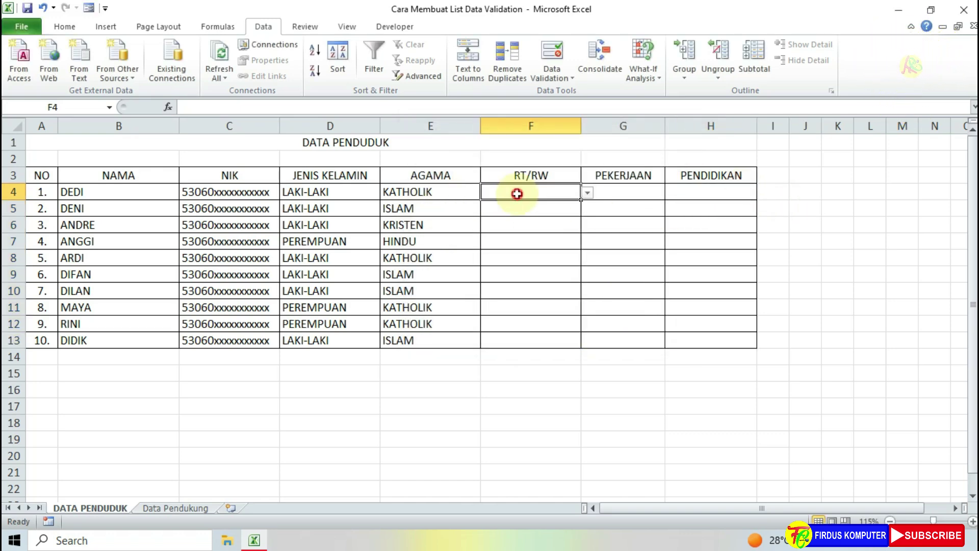
{"action": "left_click", "coordinate": [587, 193]}
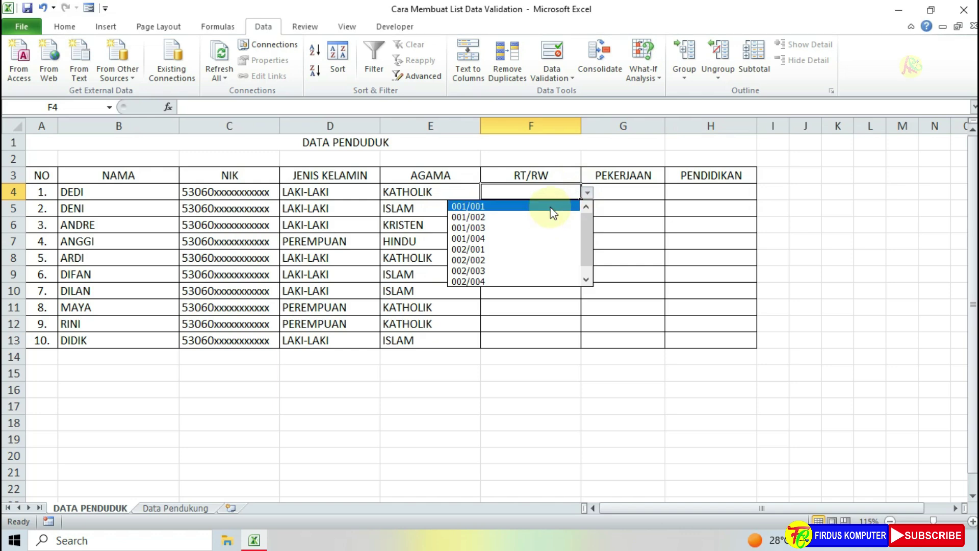
{"action": "left_click", "coordinate": [548, 203]}
{"action": "left_click", "coordinate": [629, 195]}
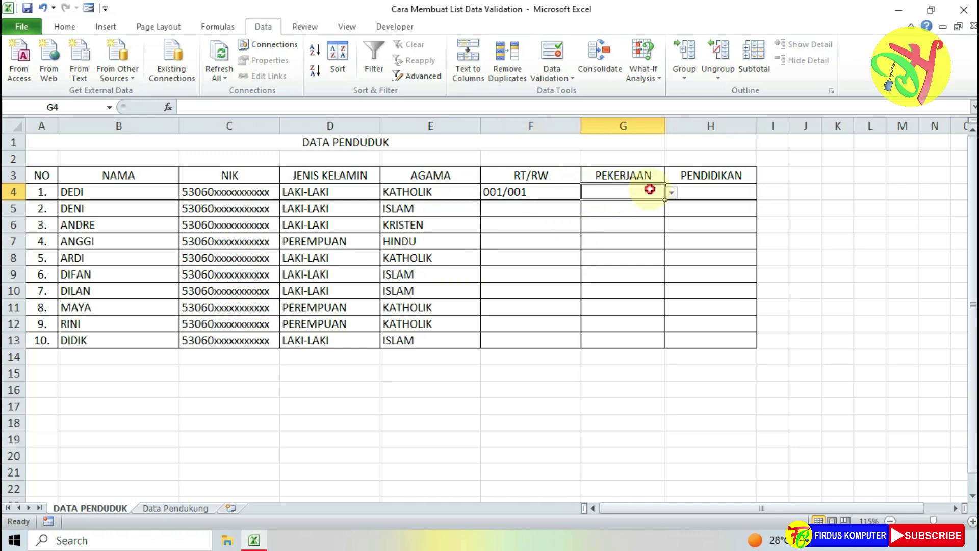
{"action": "left_click", "coordinate": [669, 194]}
{"action": "left_click", "coordinate": [650, 223]}
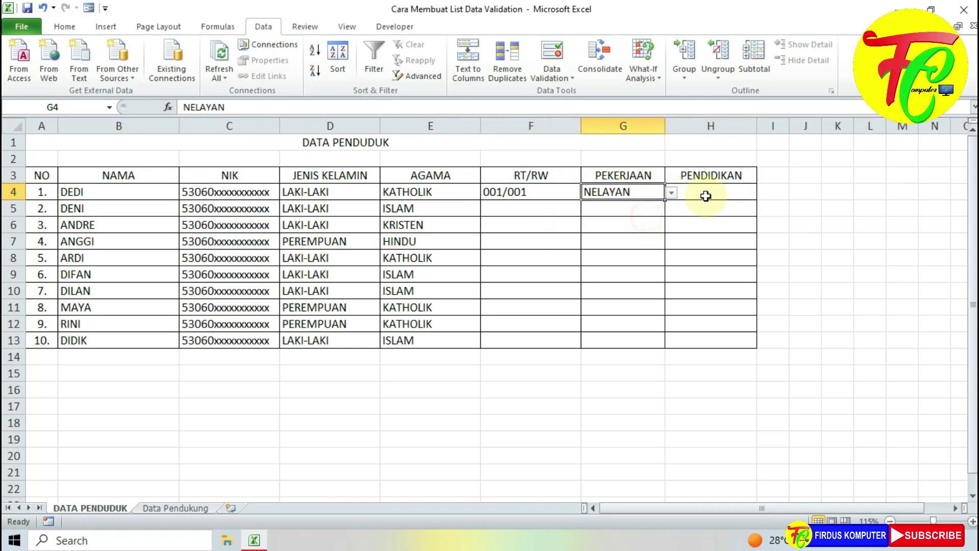
{"action": "left_click", "coordinate": [709, 193]}
{"action": "left_click", "coordinate": [764, 194]}
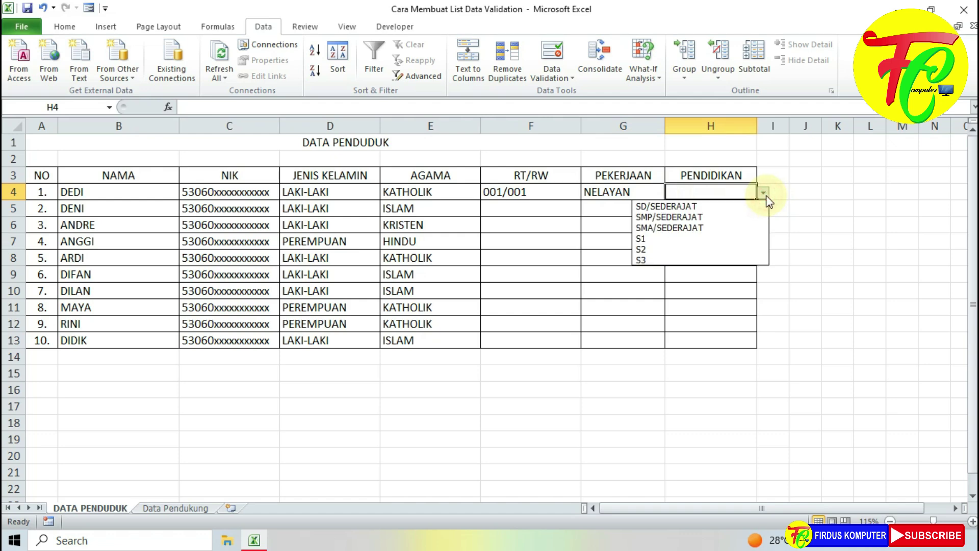
{"action": "left_click", "coordinate": [726, 213]}
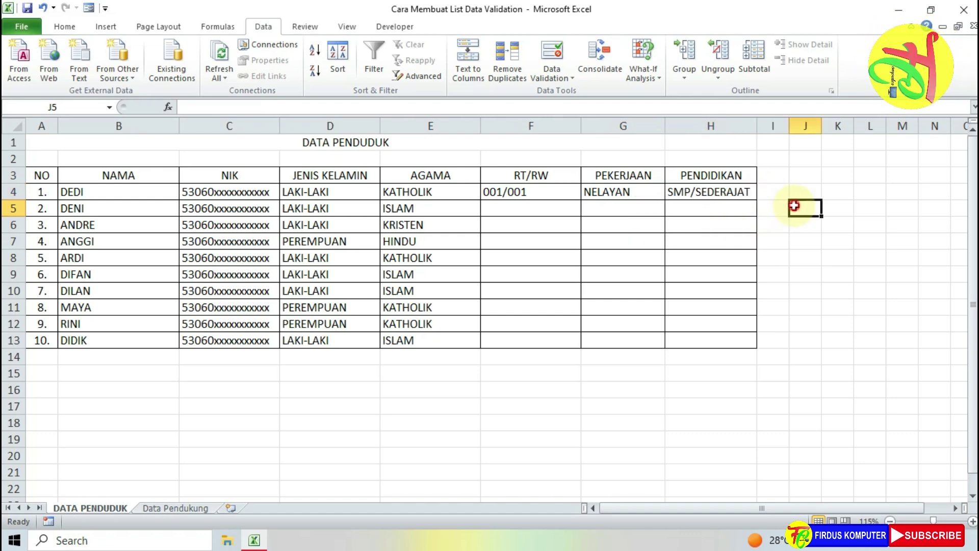
Fill row 5 from the dropdowns: RT/RW 001/002, job PETANI, education SD/SEDERAJAT
{"action": "left_click", "coordinate": [526, 210]}
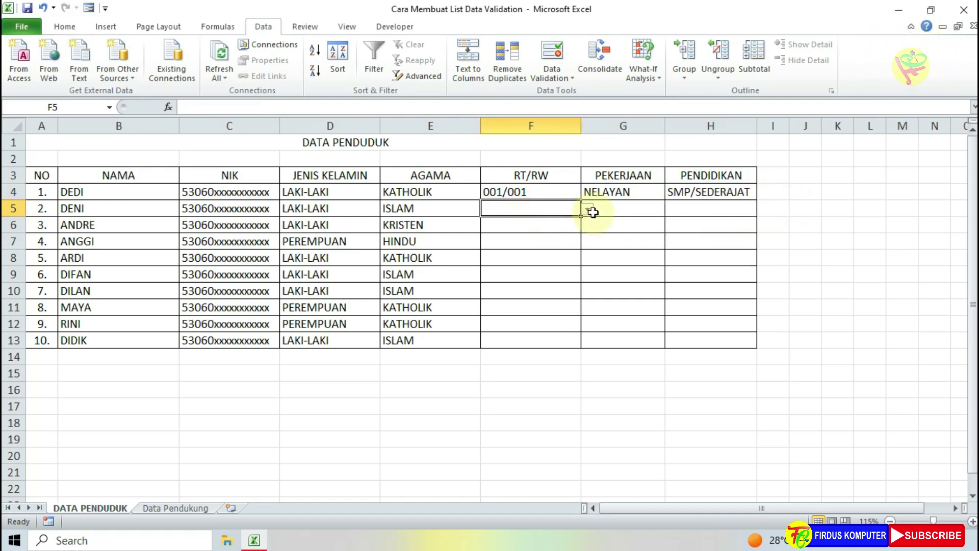
{"action": "left_click", "coordinate": [587, 209]}
{"action": "left_click", "coordinate": [571, 234]}
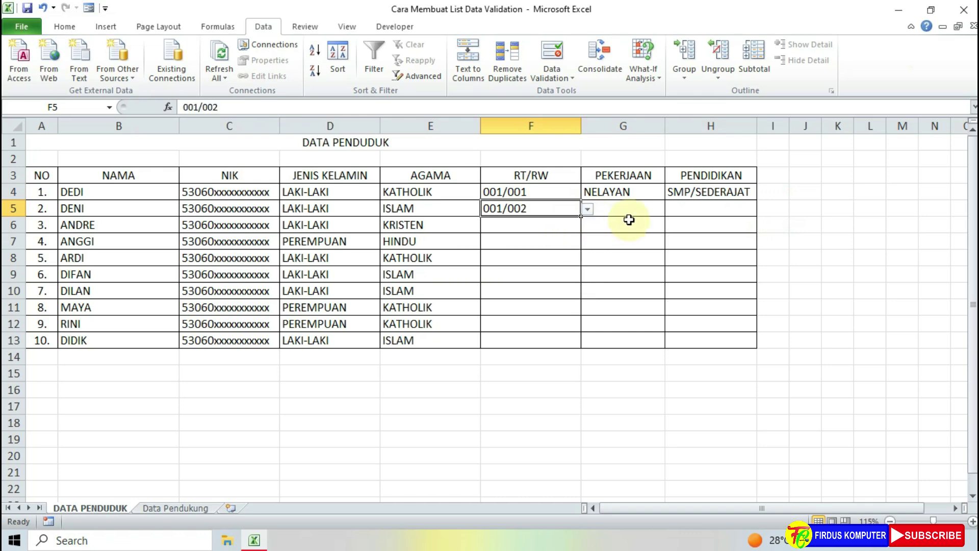
{"action": "left_click", "coordinate": [643, 211]}
{"action": "left_click", "coordinate": [671, 209]}
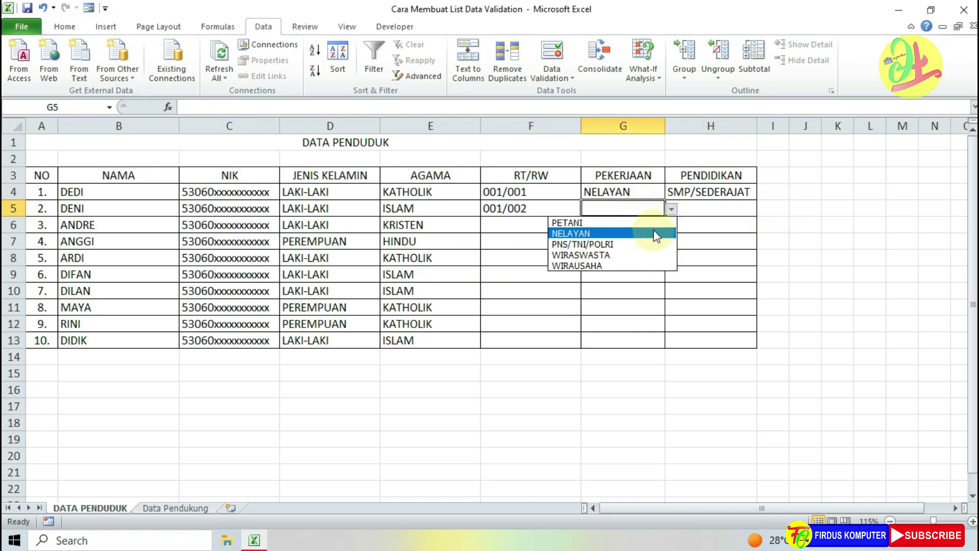
{"action": "left_click", "coordinate": [567, 223]}
{"action": "left_click", "coordinate": [709, 209]}
{"action": "left_click", "coordinate": [763, 209]}
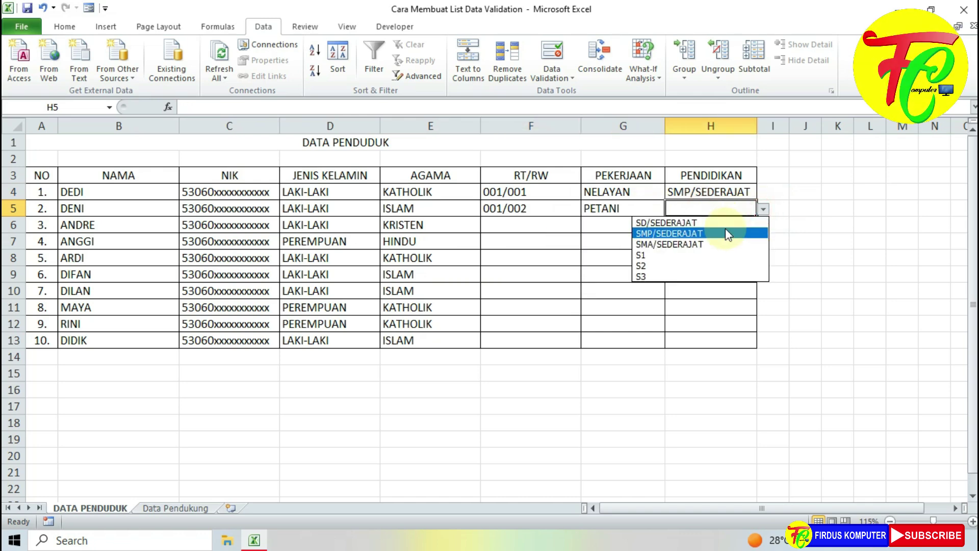
{"action": "left_click", "coordinate": [721, 223]}
Fill row 6 from the dropdowns: RT/RW 001/003, job PNS/TNI/POLRI, education S1
{"action": "left_click", "coordinate": [558, 230]}
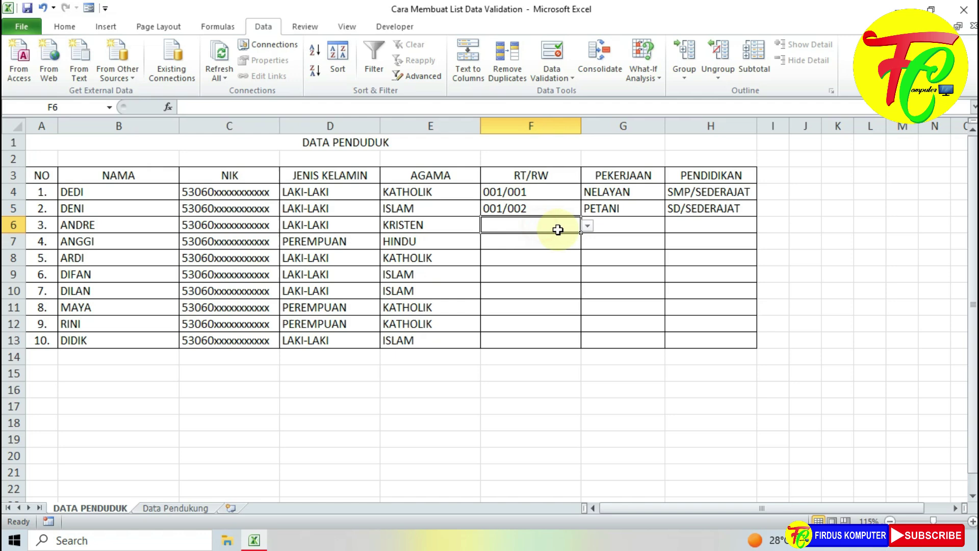
{"action": "left_click", "coordinate": [589, 227]}
{"action": "left_click", "coordinate": [556, 266]}
{"action": "left_click", "coordinate": [621, 226]}
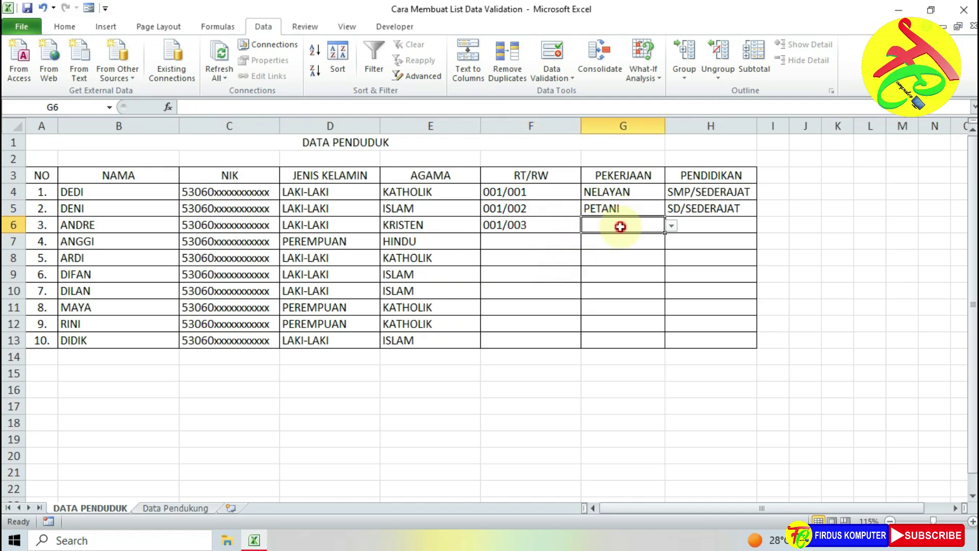
{"action": "left_click", "coordinate": [670, 226]}
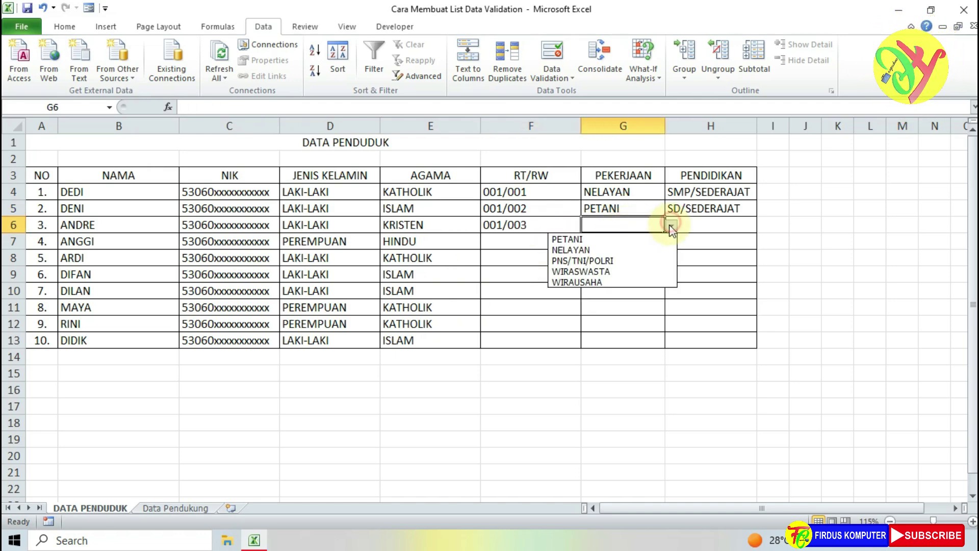
{"action": "left_click", "coordinate": [641, 261]}
{"action": "left_click", "coordinate": [700, 224]}
{"action": "left_click", "coordinate": [764, 224]}
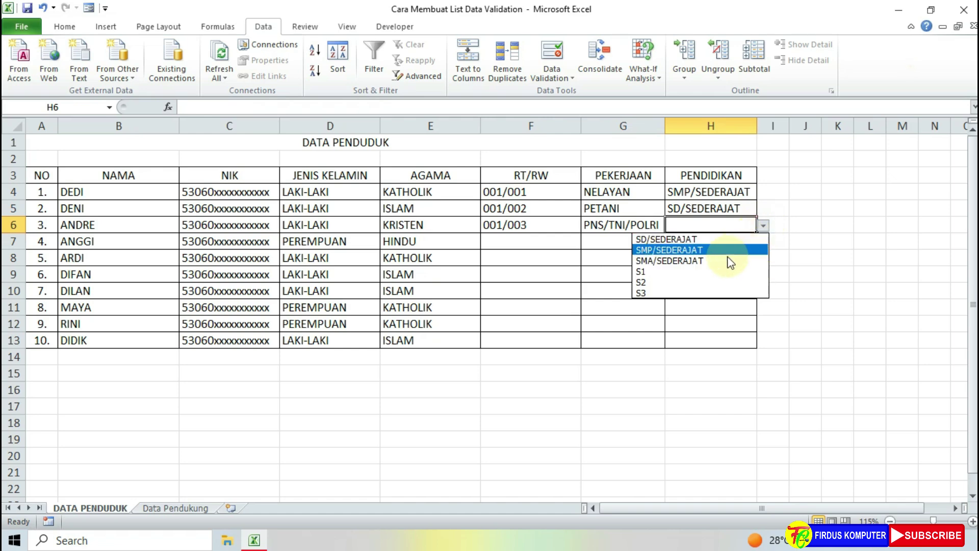
{"action": "left_click", "coordinate": [724, 273]}
{"action": "left_click", "coordinate": [782, 230]}
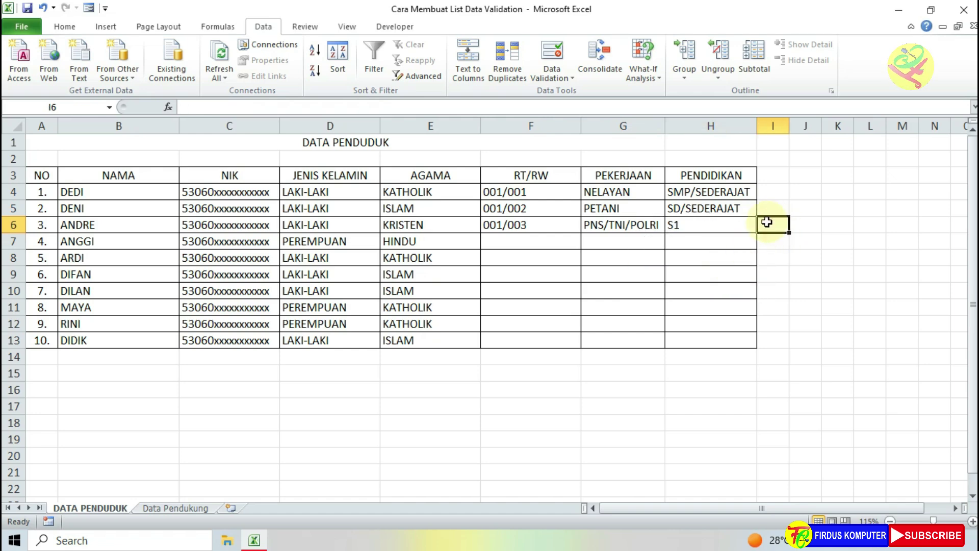
Fill row 9 from the dropdowns: RT/RW 001/003, job PNS/TNI/POLRI, education SD/SEDERAJAT
{"action": "left_click", "coordinate": [517, 276]}
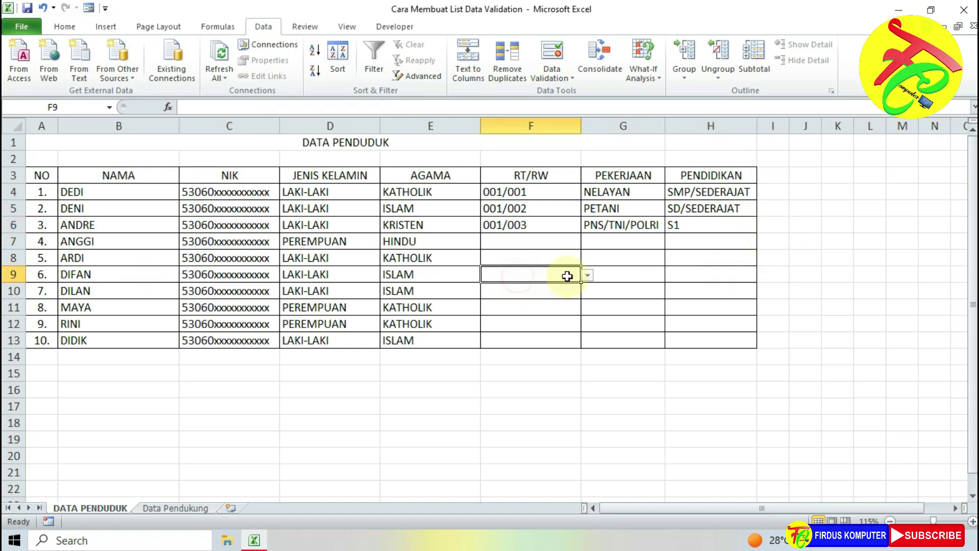
{"action": "left_click", "coordinate": [588, 275]}
{"action": "left_click", "coordinate": [565, 309]}
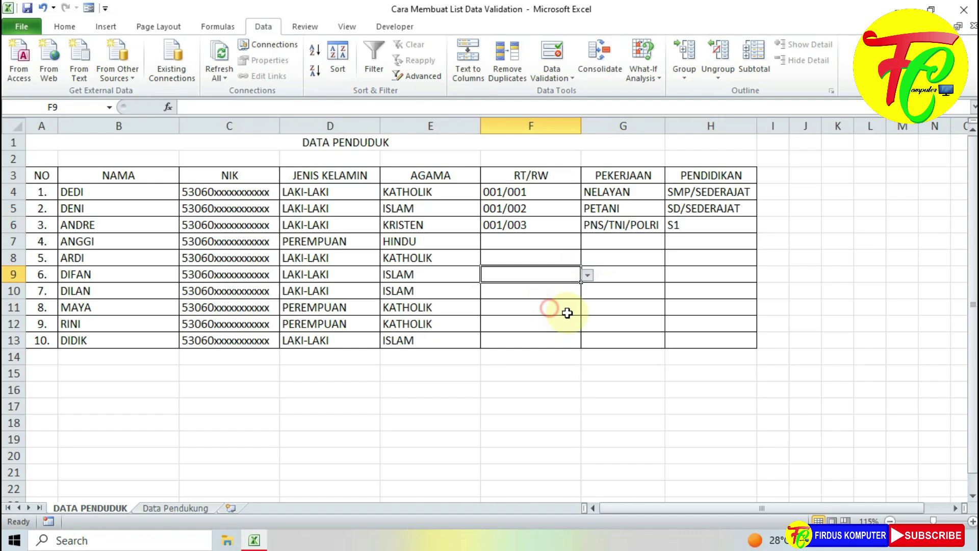
{"action": "left_click", "coordinate": [652, 276]}
{"action": "left_click", "coordinate": [671, 275]}
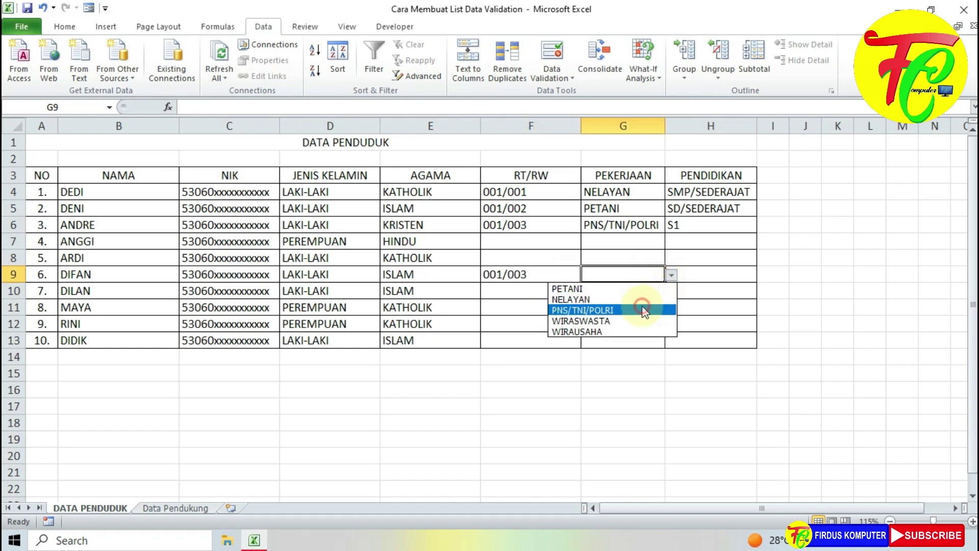
{"action": "left_click", "coordinate": [644, 310]}
{"action": "left_click", "coordinate": [688, 274]}
{"action": "left_click", "coordinate": [762, 276]}
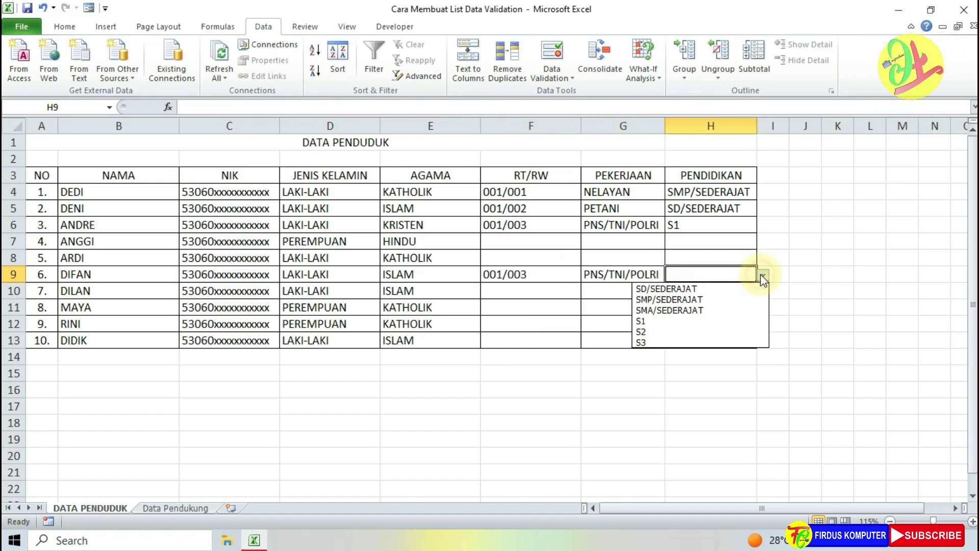
{"action": "left_click", "coordinate": [730, 289]}
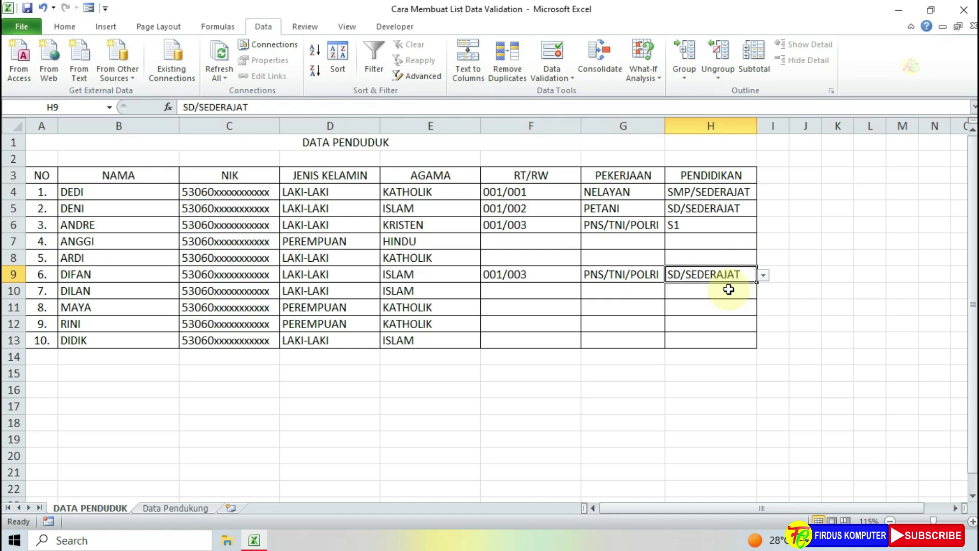
{"action": "left_click", "coordinate": [779, 271]}
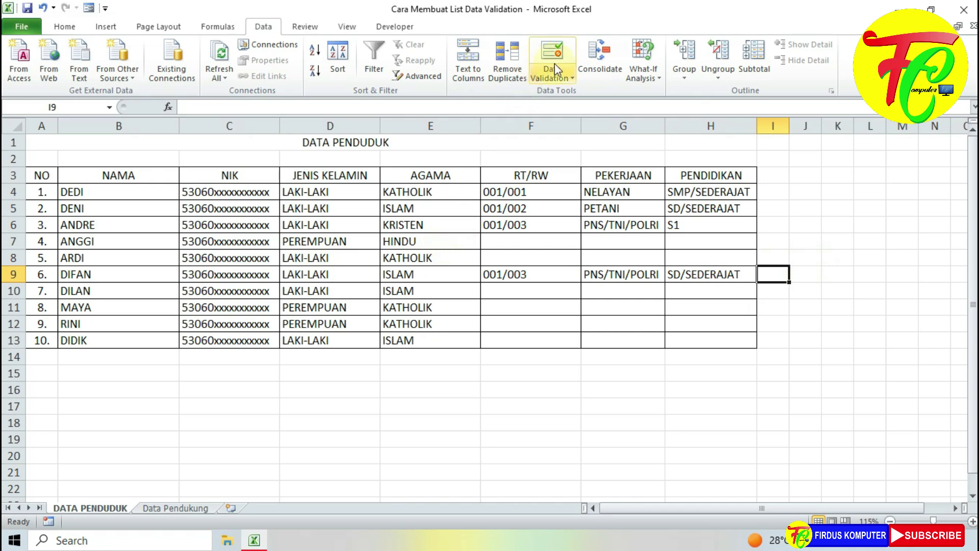
{"action": "left_click", "coordinate": [551, 78]}
{"action": "left_click", "coordinate": [563, 94]}
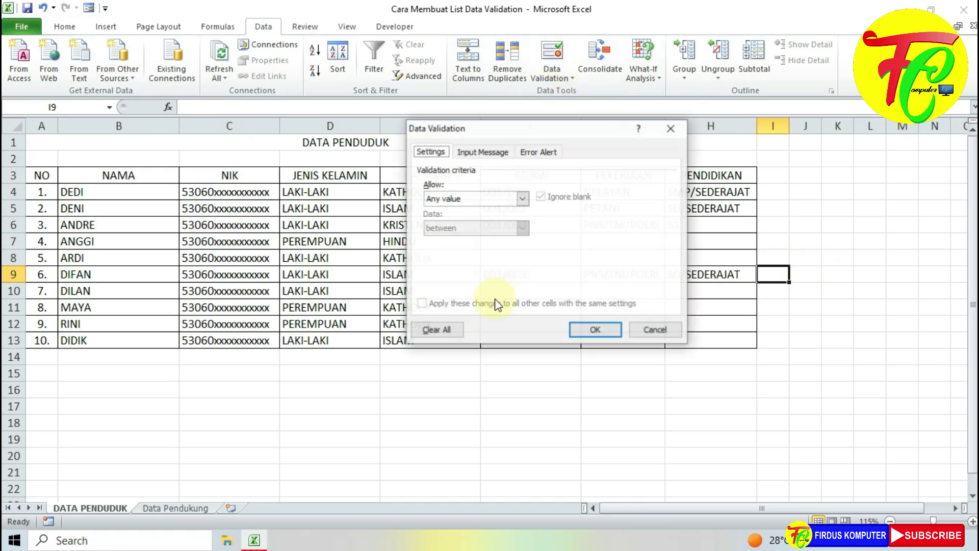
{"action": "left_click", "coordinate": [522, 198]}
{"action": "left_click", "coordinate": [505, 240]}
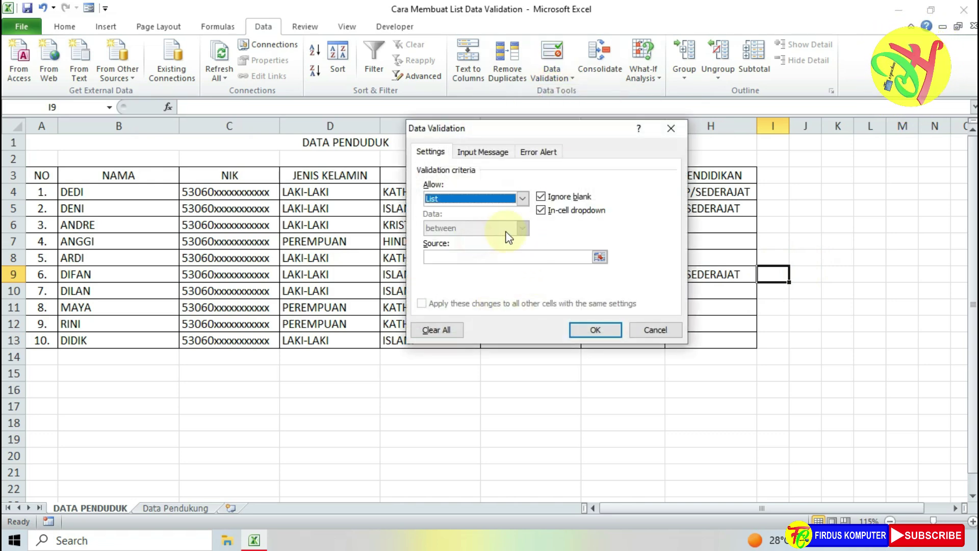
{"action": "left_click", "coordinate": [577, 256]}
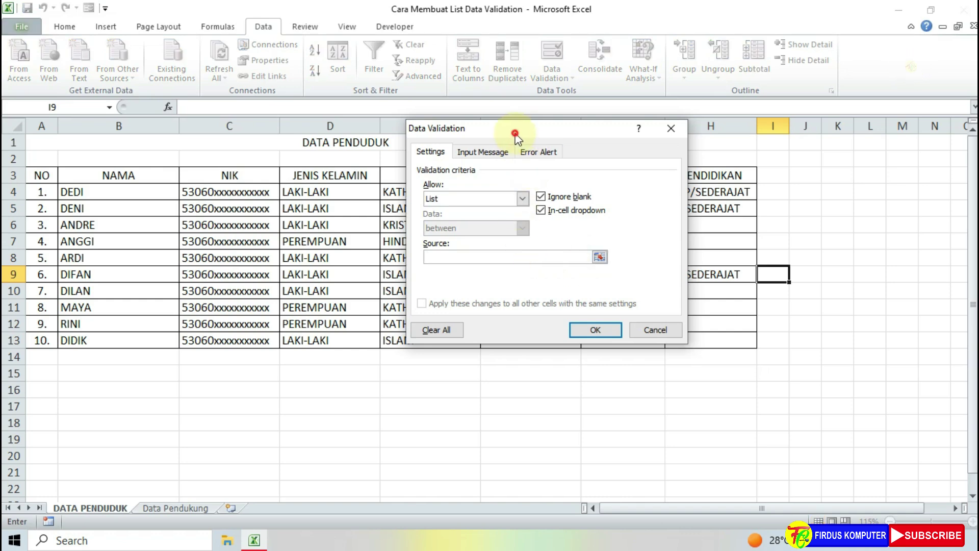
{"action": "left_click_drag", "start_coordinate": [515, 135], "coordinate": [560, 139]}
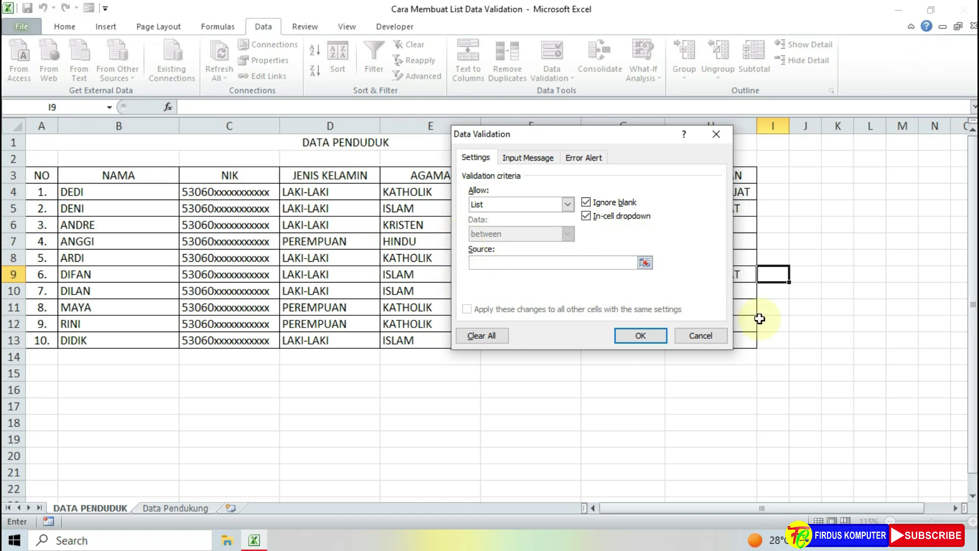
{"action": "left_click", "coordinate": [645, 263]}
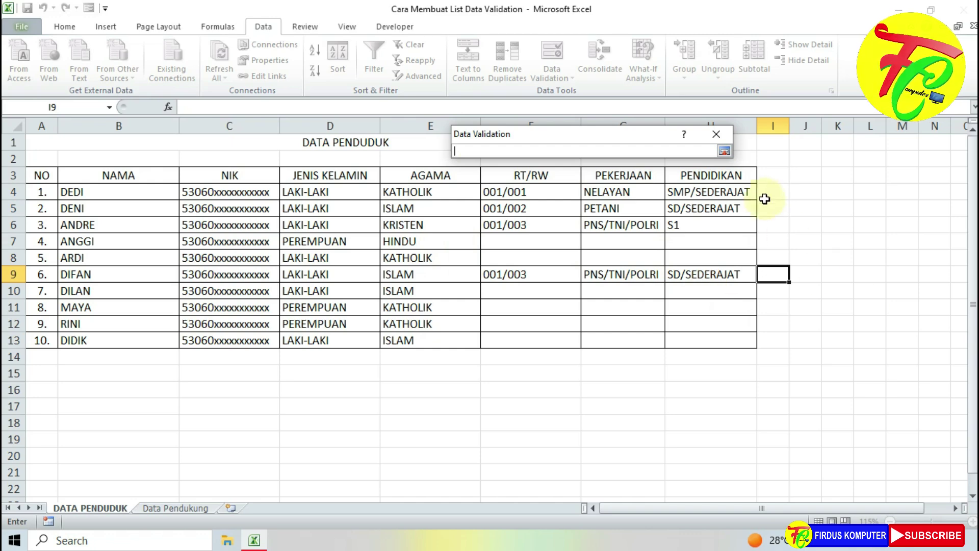
{"action": "left_click", "coordinate": [724, 153]}
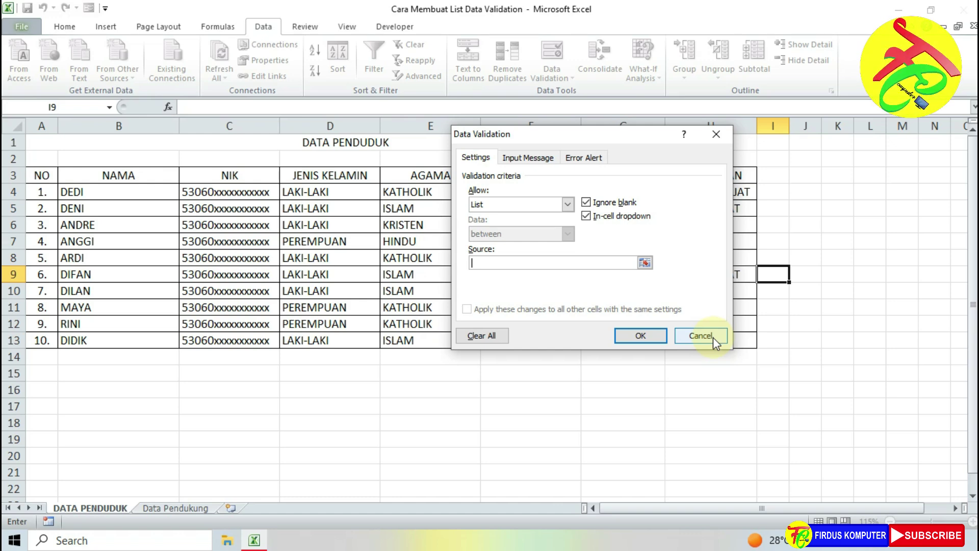
{"action": "left_click", "coordinate": [713, 336]}
{"action": "left_click", "coordinate": [812, 303]}
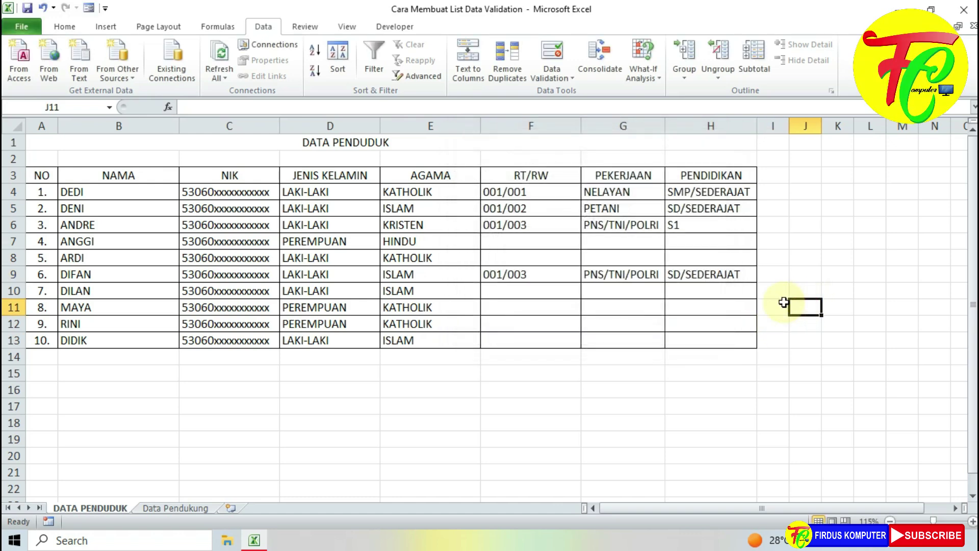